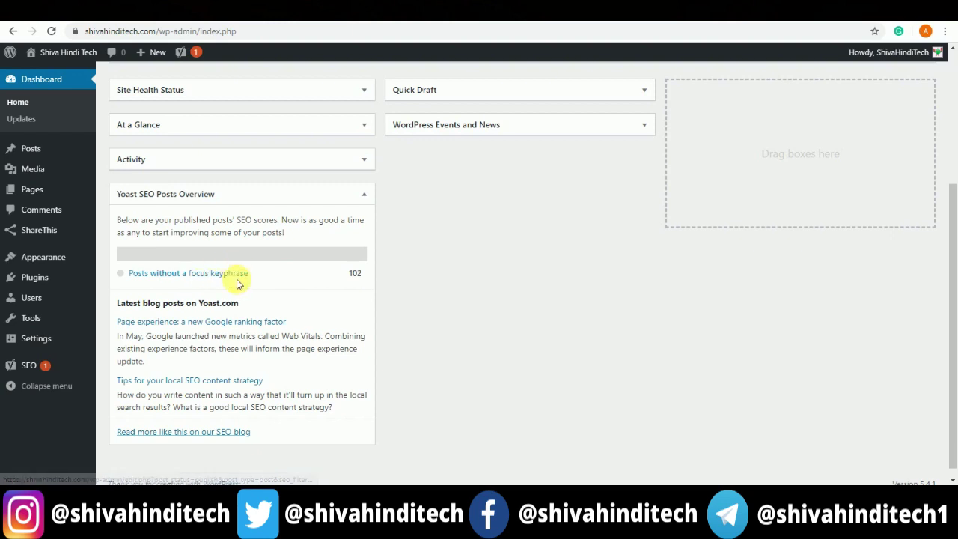
Step: Open the Yoast SEO notifications page and launch the first-time SEO configuration wizard
scroll(237, 281, "up", 3)
mouse_move(189, 56)
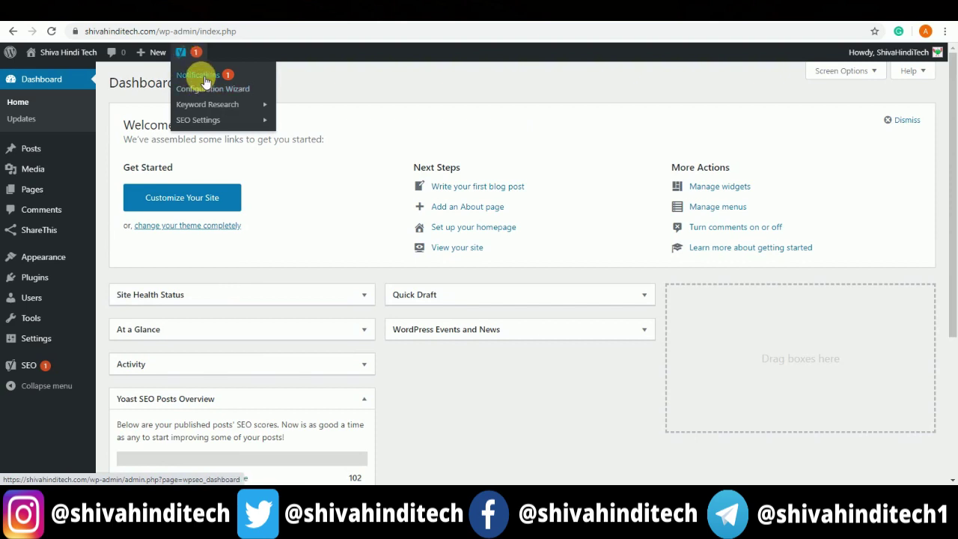
left_click(193, 72)
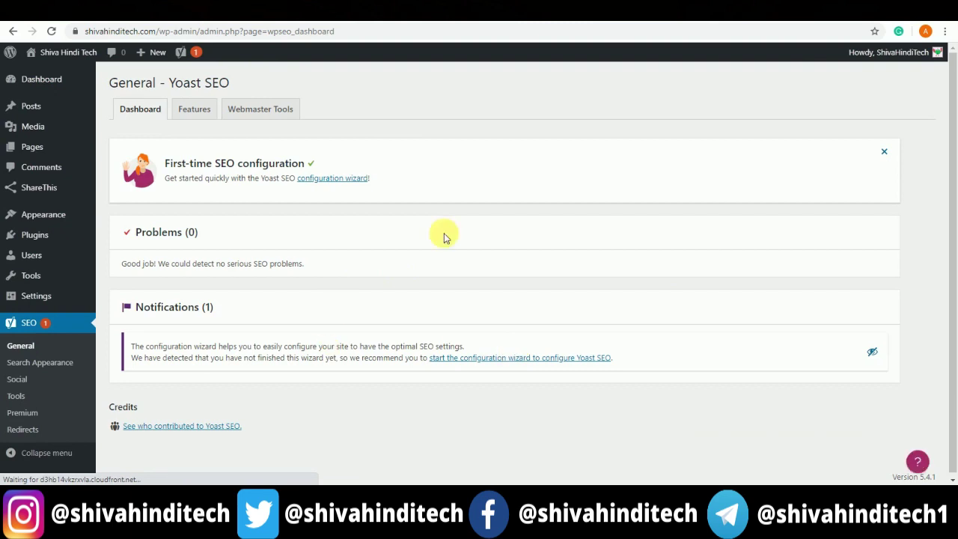
left_click(334, 185)
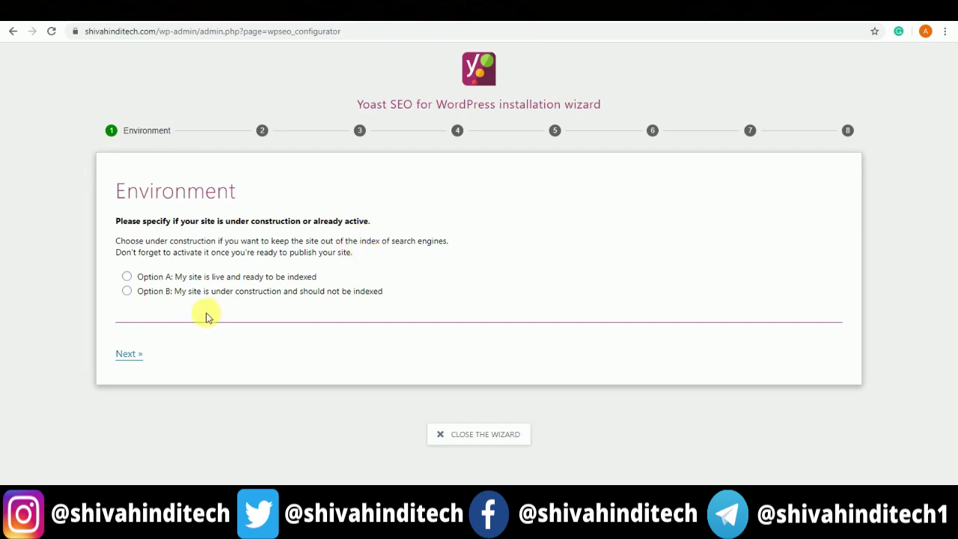
Step: Declare the site live and ready to be indexed, and set the site type to a blog
left_click(185, 279)
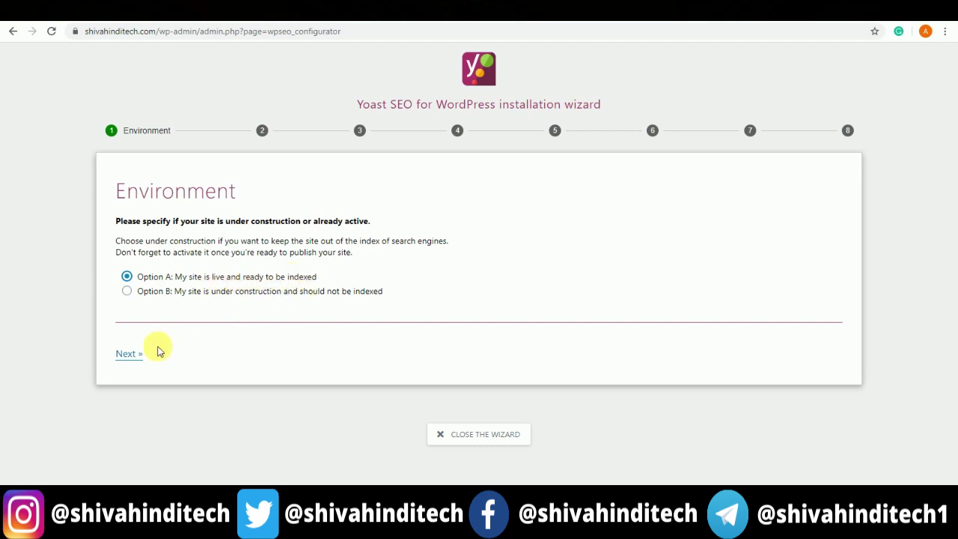
left_click(131, 354)
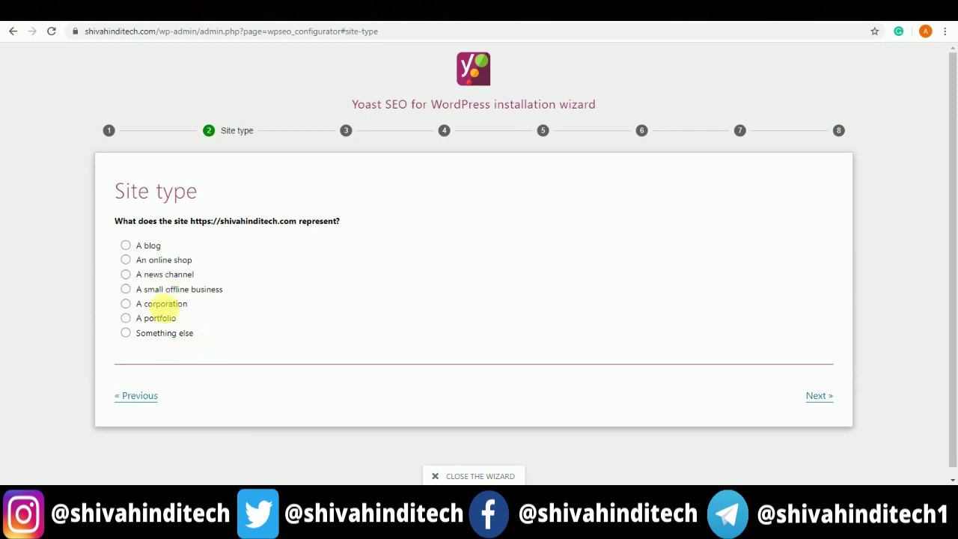
left_click(126, 245)
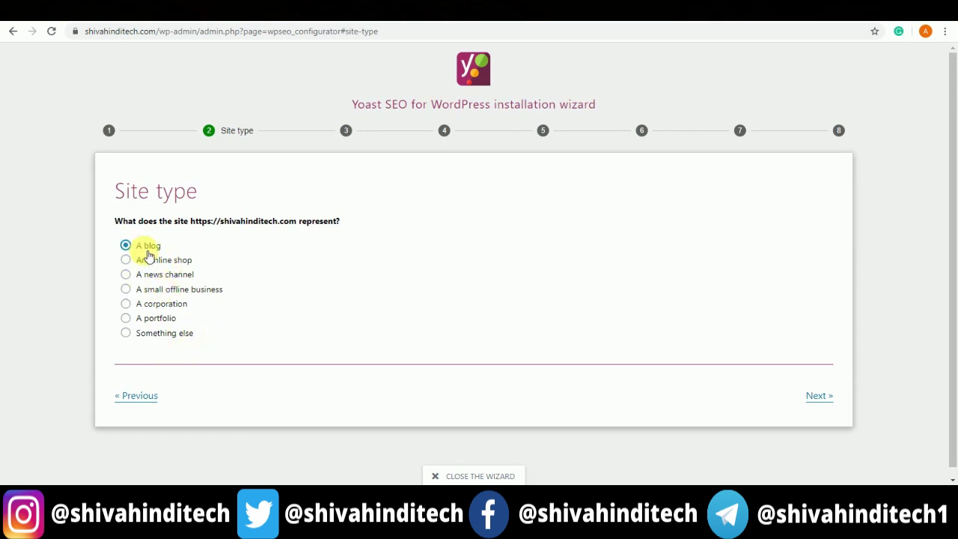
left_click(821, 397)
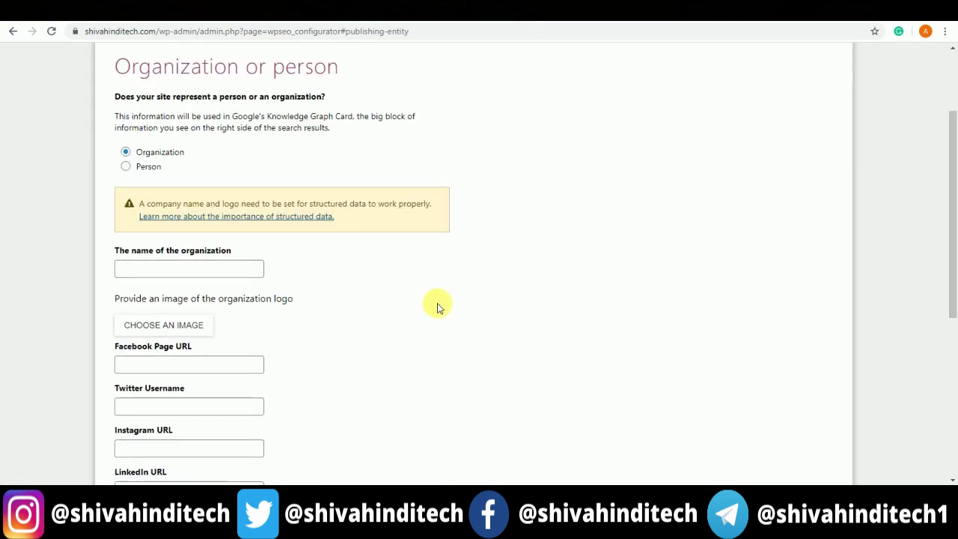
Step: Specify that the site represents a person, select the site's user account as that person, and continue the wizard
scroll(439, 306, "up", 2)
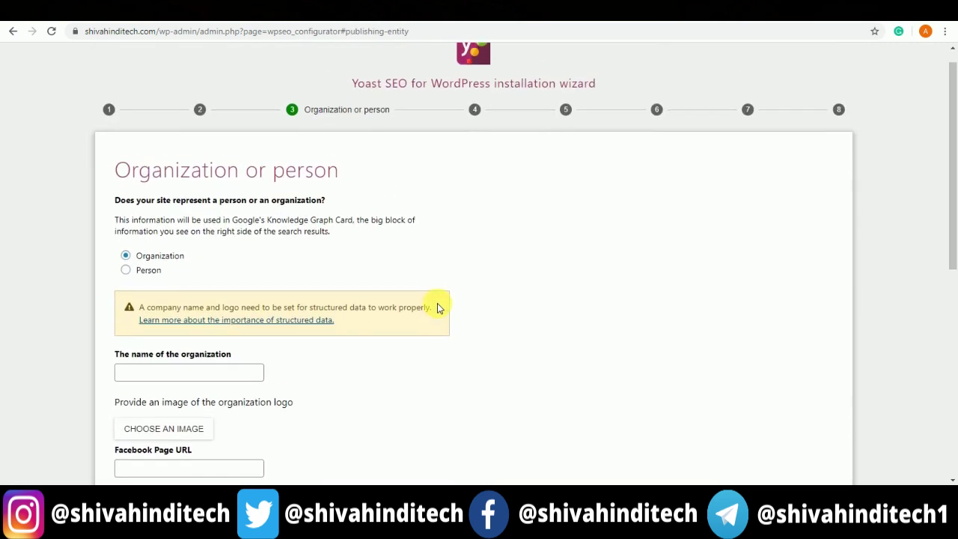
left_click(144, 275)
scroll(364, 278, "down", 1)
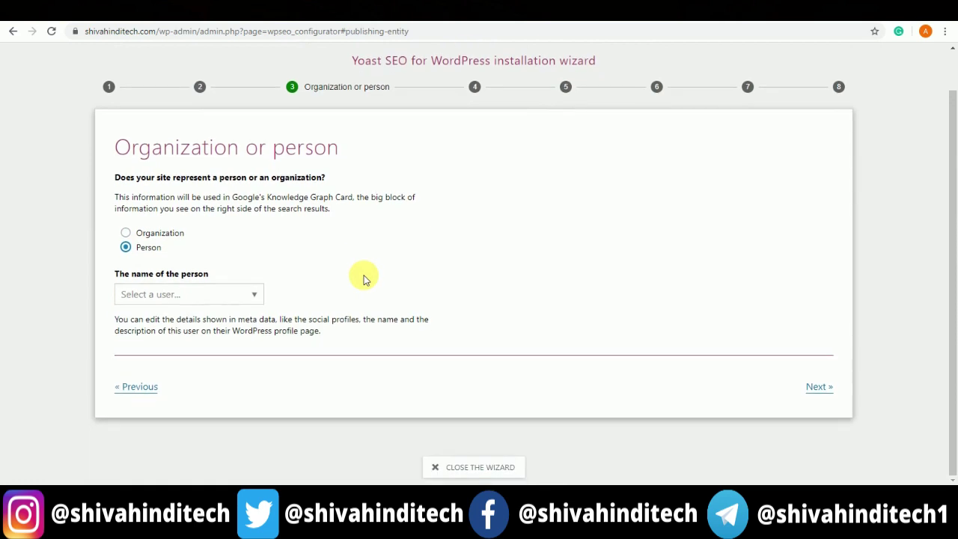
left_click(241, 293)
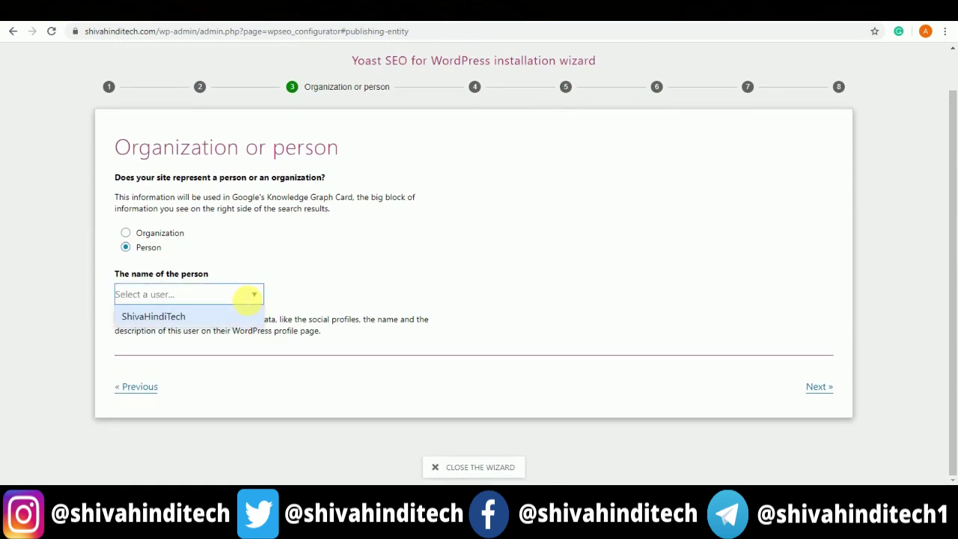
left_click(216, 318)
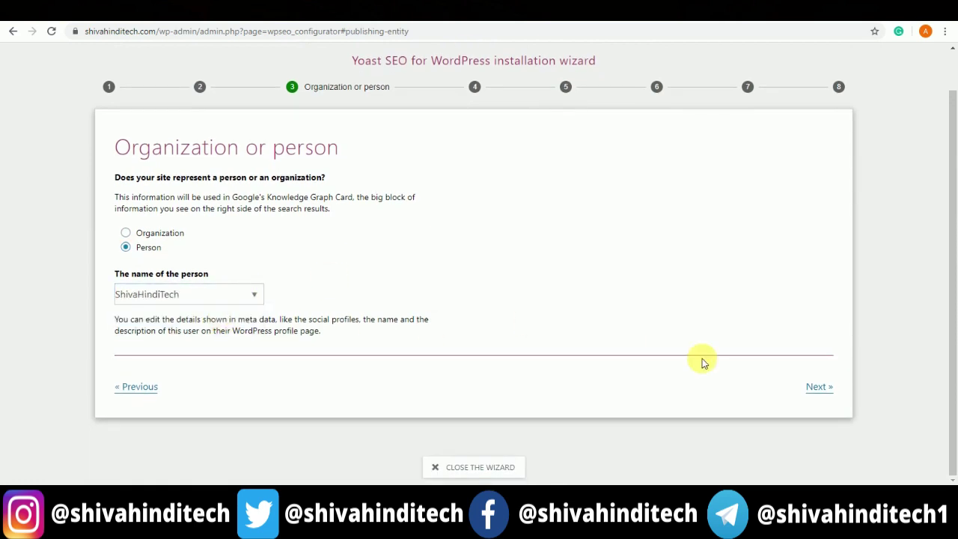
left_click(818, 386)
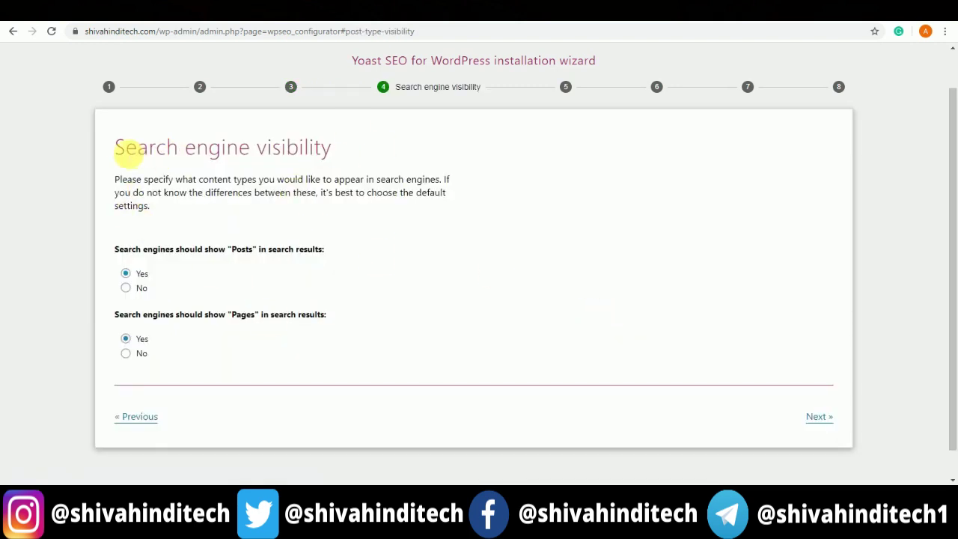
Step: Accept Yes for showing both posts and pages in search results, and answer No to multiple authors
left_click_drag(124, 147, 299, 168)
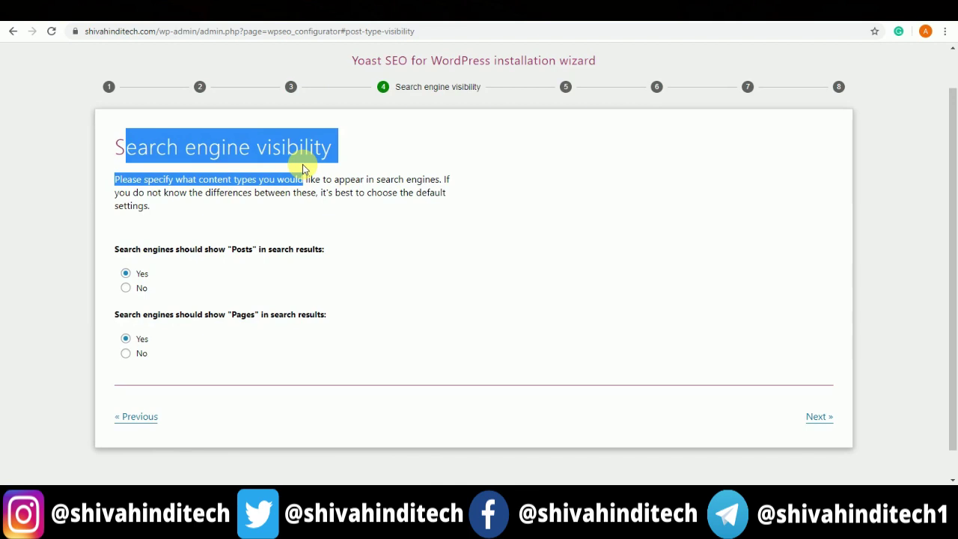
triple_click(303, 147)
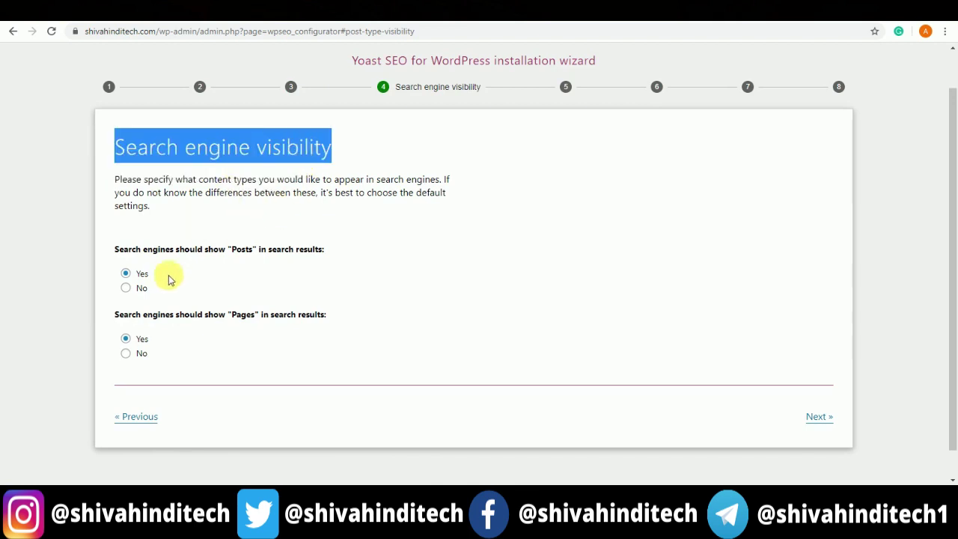
left_click_drag(118, 250, 240, 254)
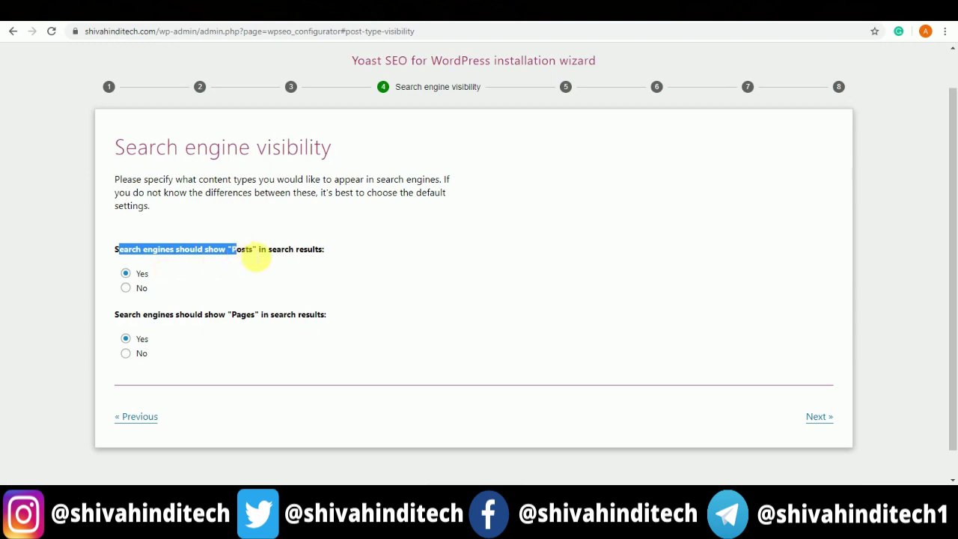
left_click(209, 257)
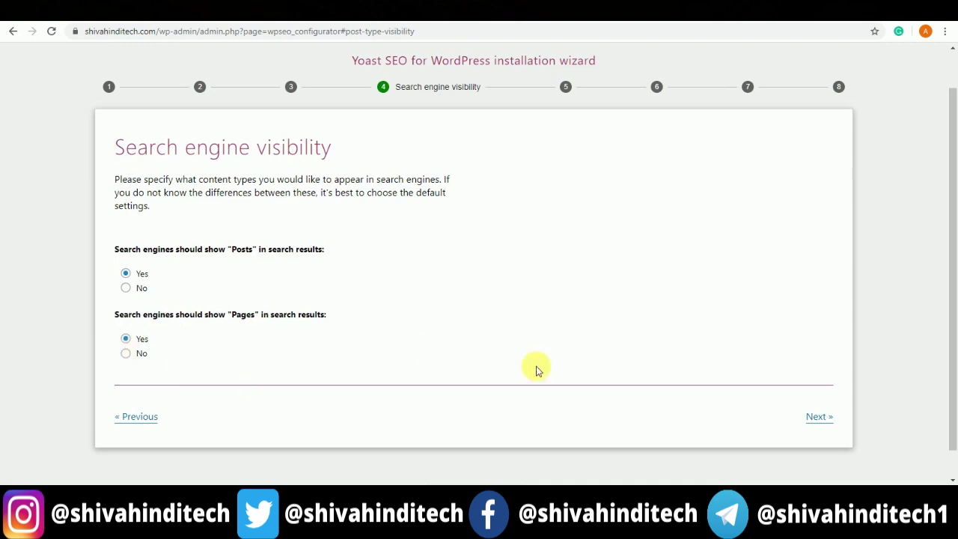
left_click(820, 416)
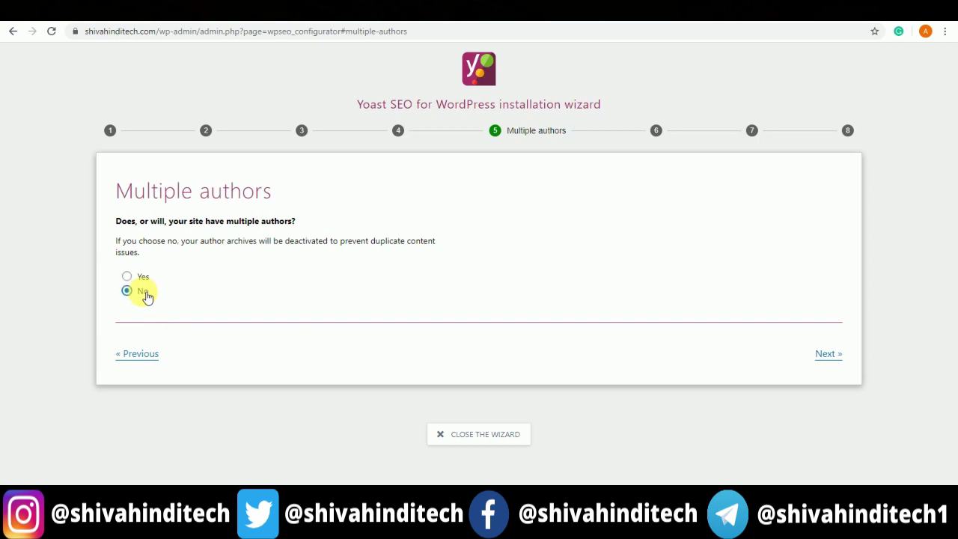
left_click(828, 353)
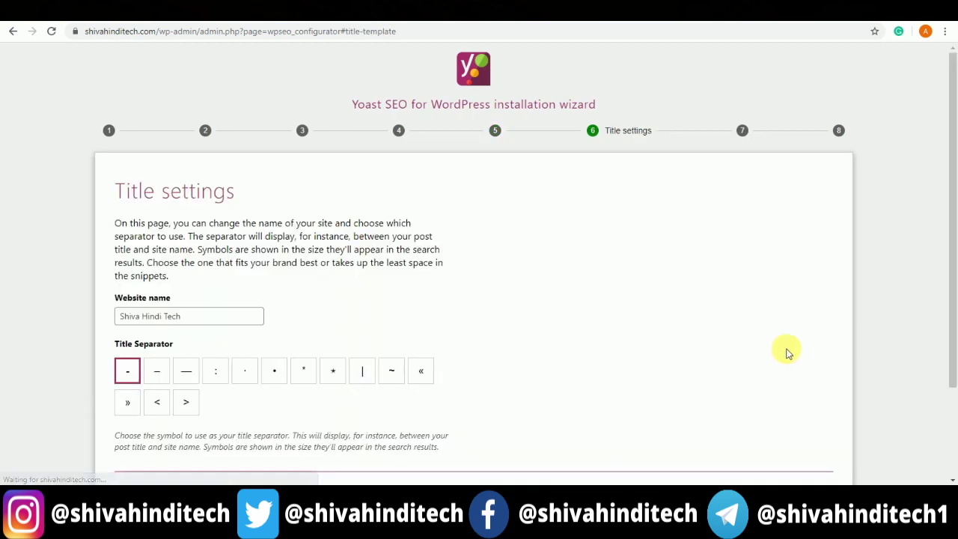
Step: Accept the website name "Shiva Hindi Tech" and the hyphen title separator in the title settings
scroll(430, 277, "down", 1)
scroll(430, 277, "down", 1)
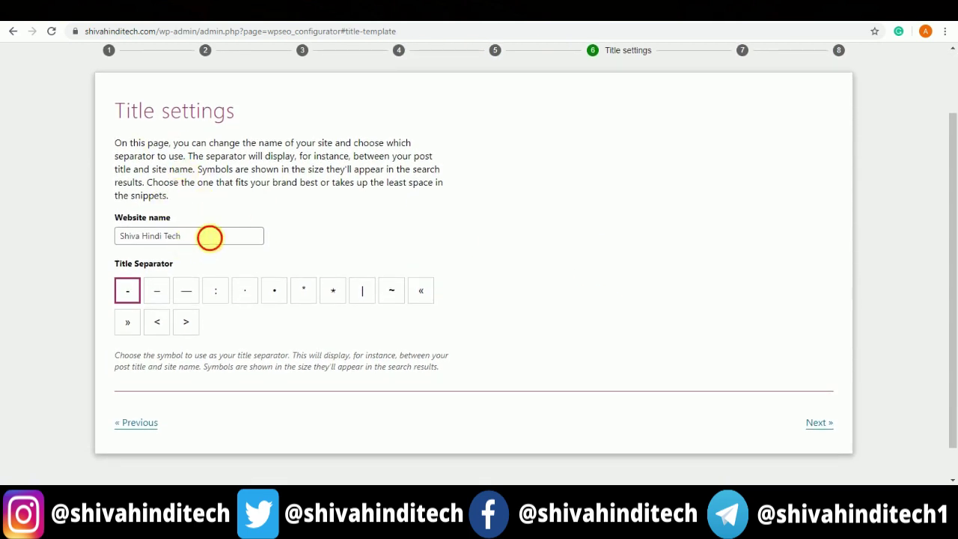
left_click_drag(209, 237, 75, 241)
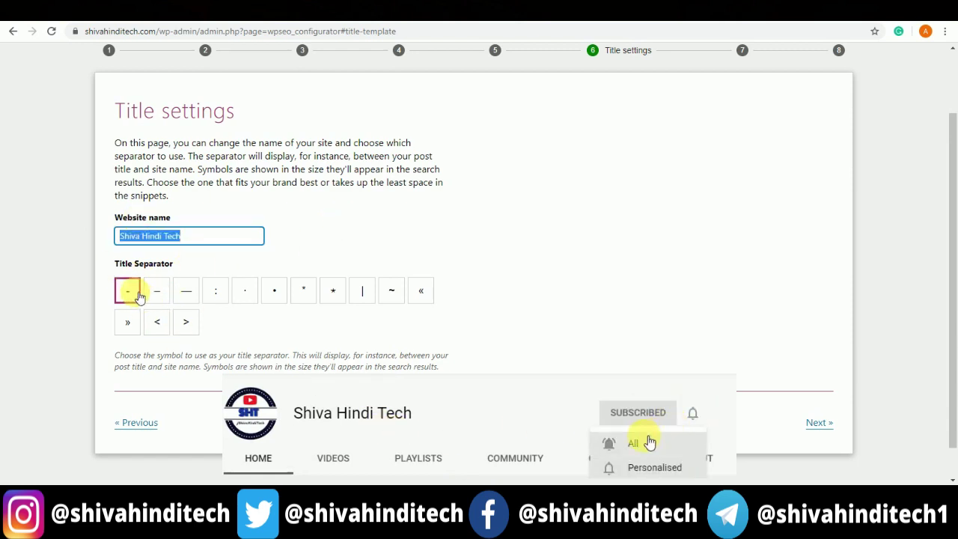
scroll(489, 342, "down", 1)
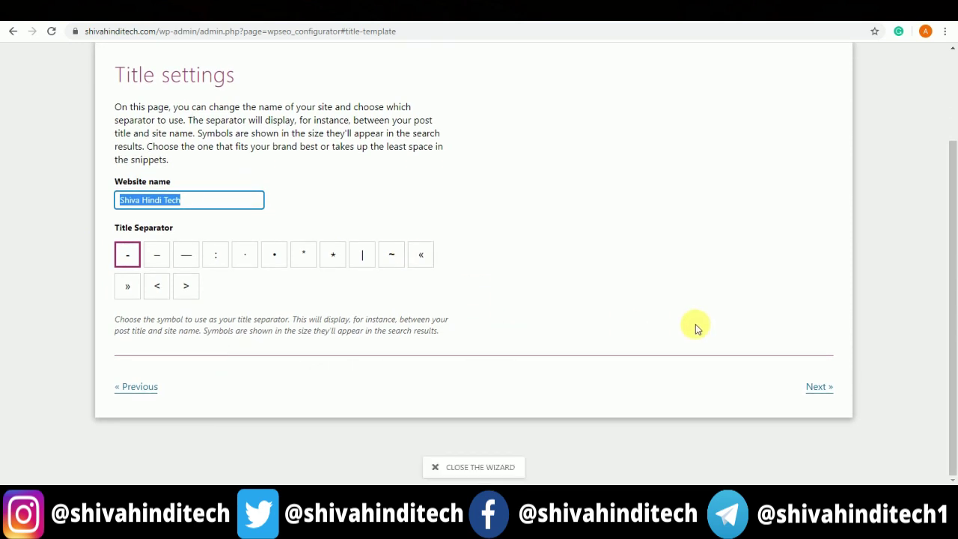
left_click(818, 387)
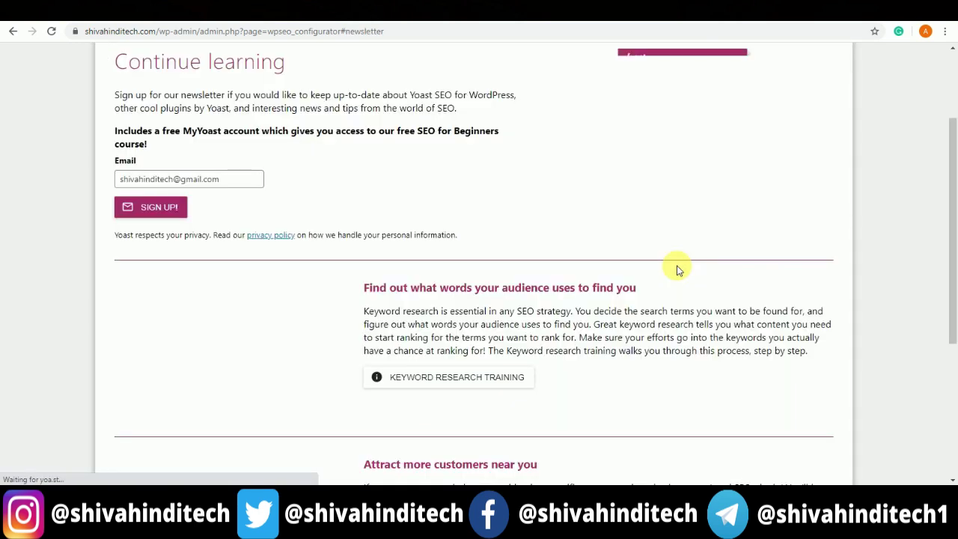
Step: Pass the Continue learning page without signing up for the newsletter, and close the completed wizard
scroll(444, 202, "up", 3)
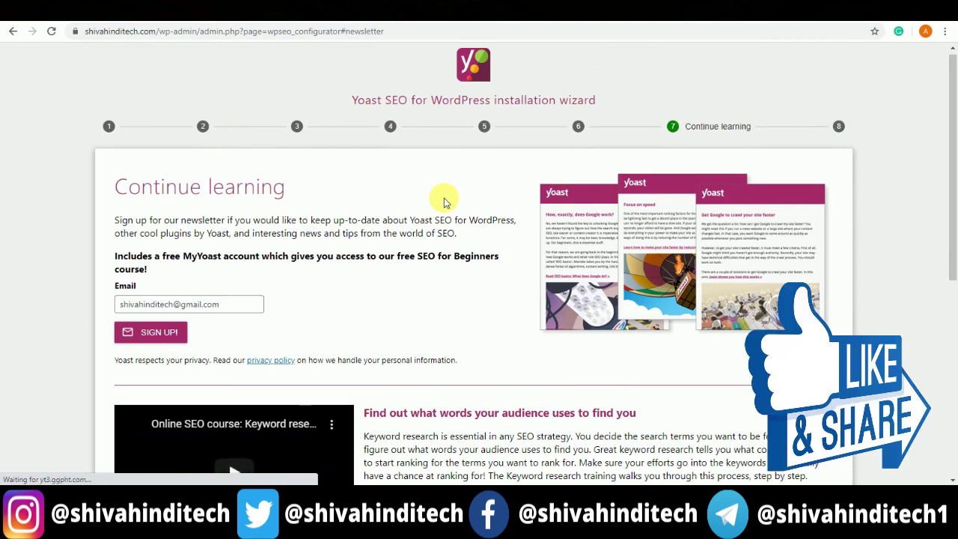
scroll(444, 202, "down", 1)
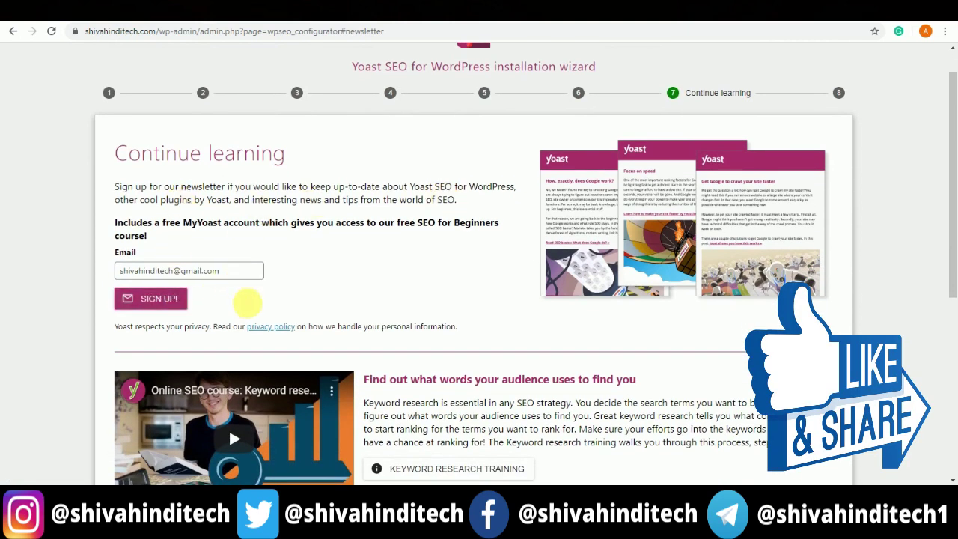
scroll(248, 315, "down", 5)
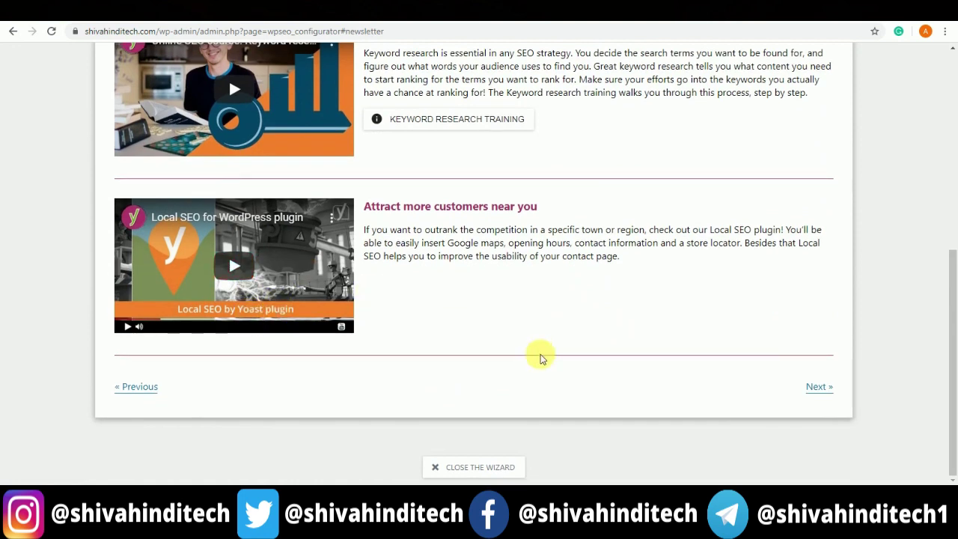
left_click(807, 385)
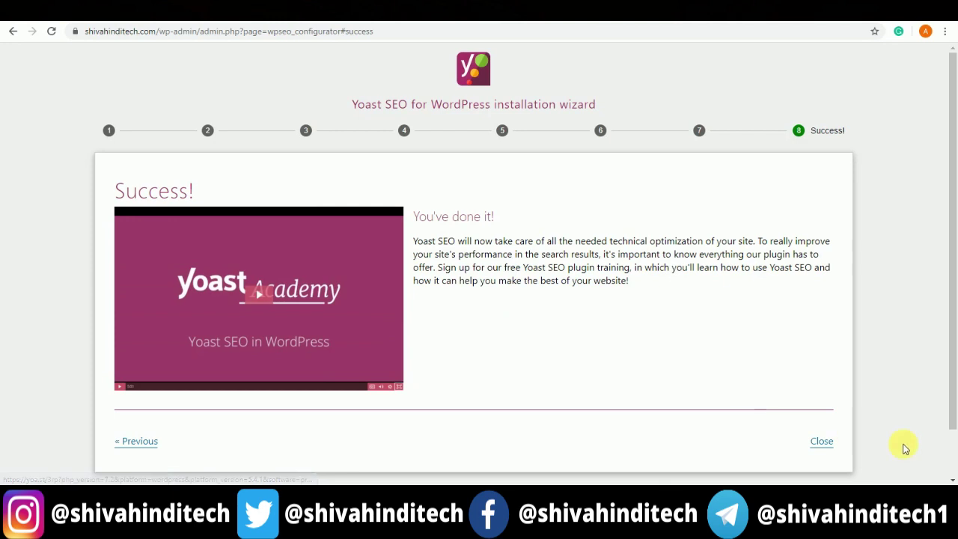
left_click(821, 443)
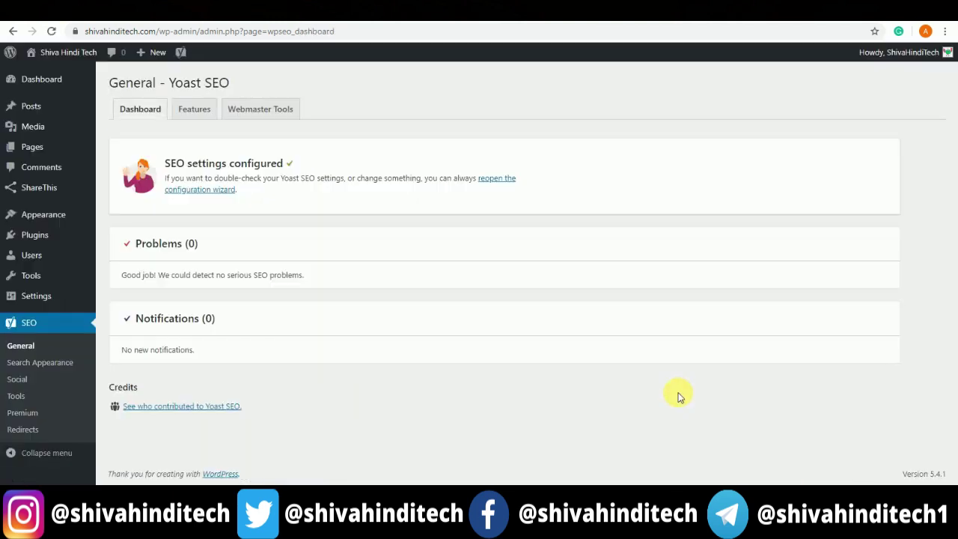
Step: Open the Yoast SEO feature settings and read the explanation of the SEO analysis feature
left_click(194, 109)
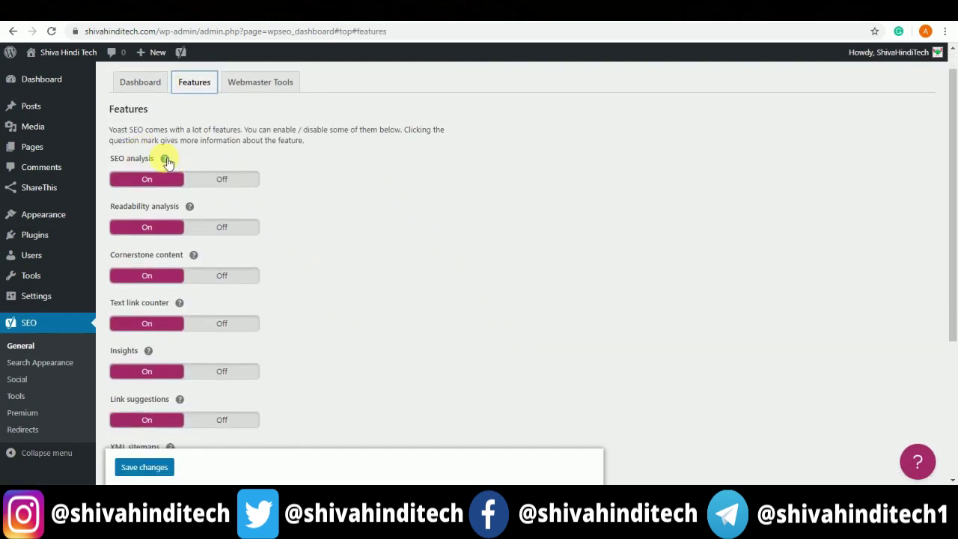
left_click(165, 159)
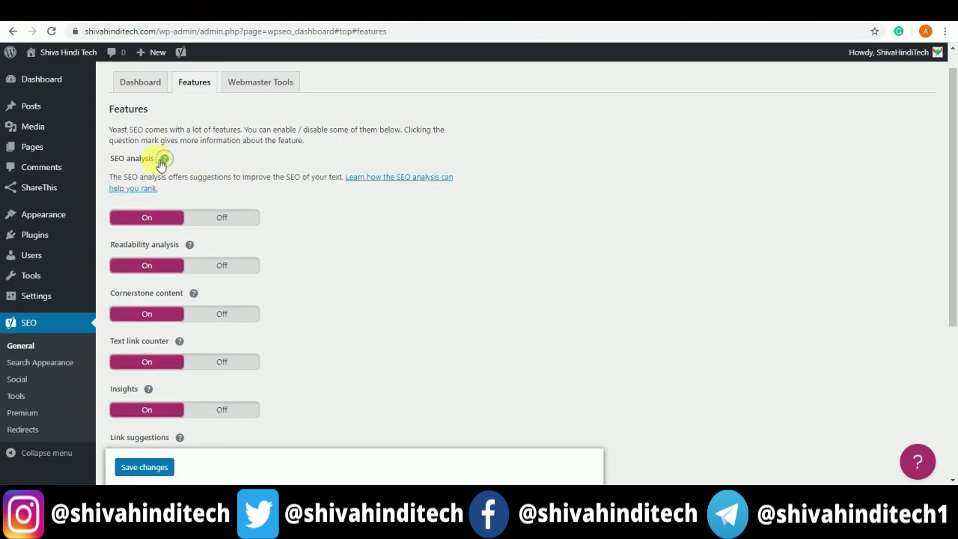
left_click(164, 160)
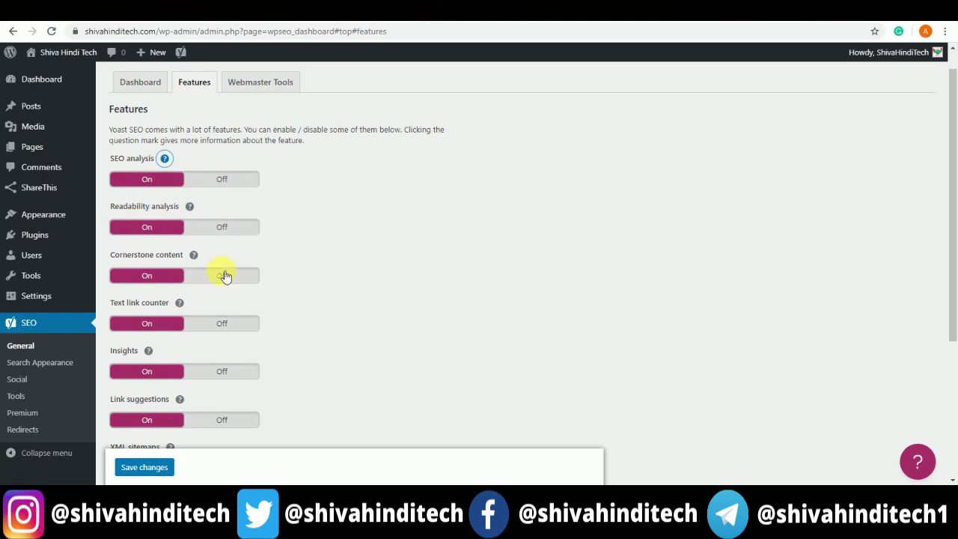
Step: View the site's generated XML sitemap through the XML sitemaps feature explanation, and return to the feature settings
scroll(224, 276, "down", 3)
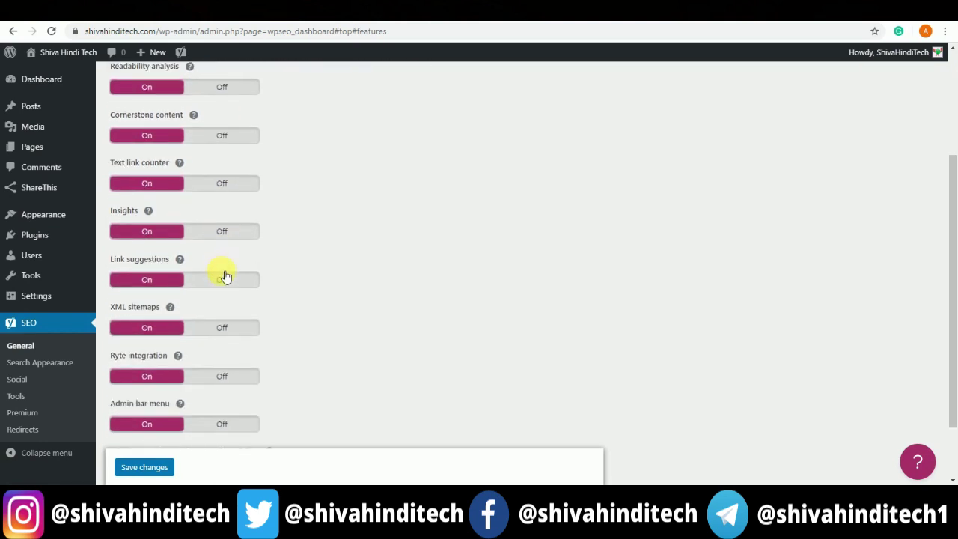
scroll(225, 276, "down", 2)
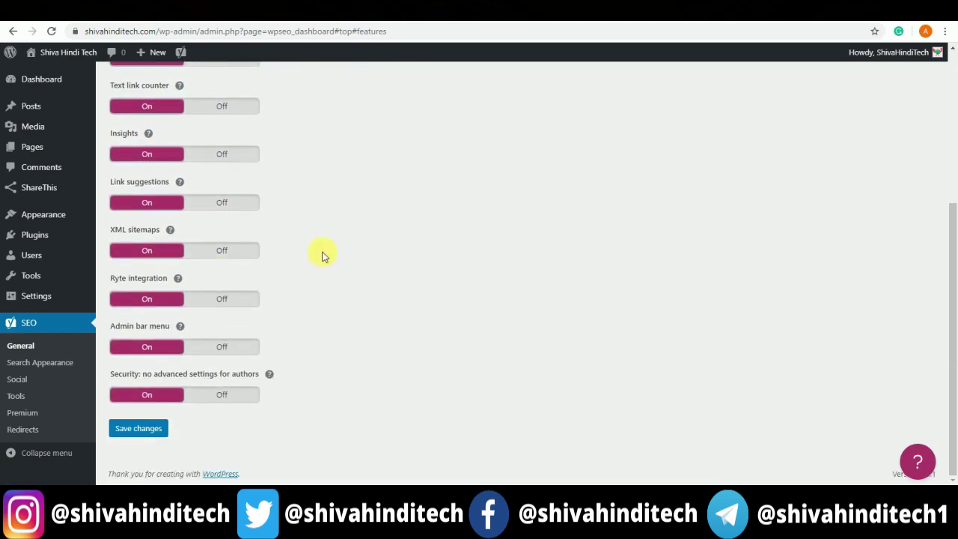
left_click(171, 230)
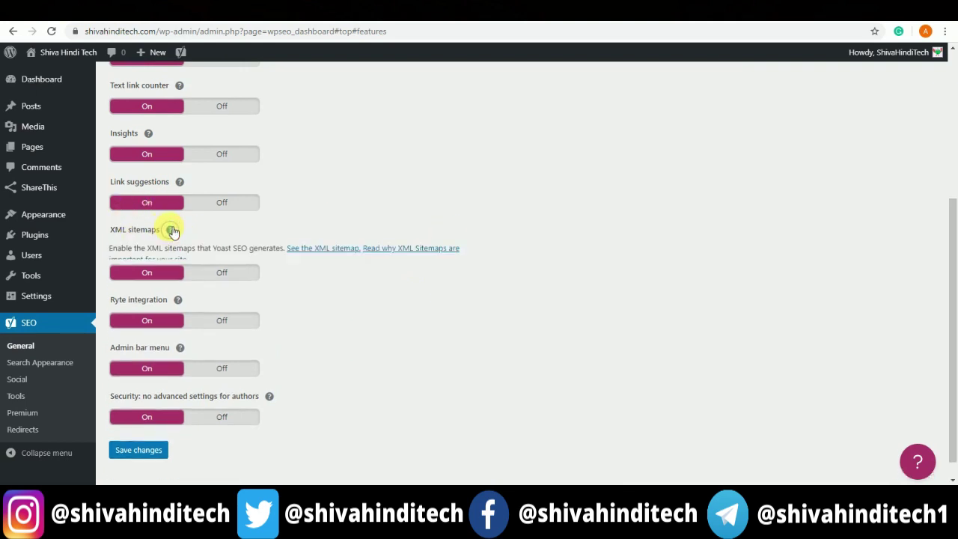
left_click(317, 249)
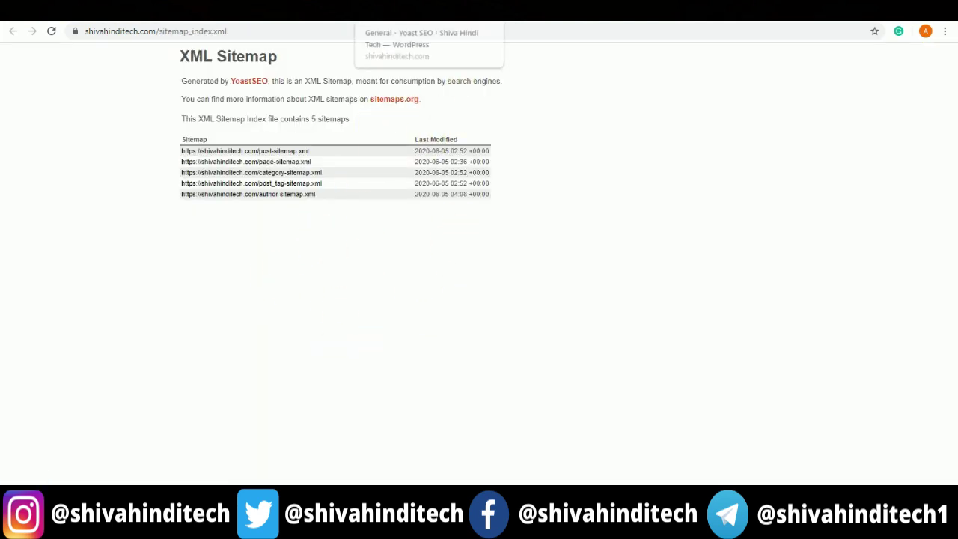
key("alt+Left")
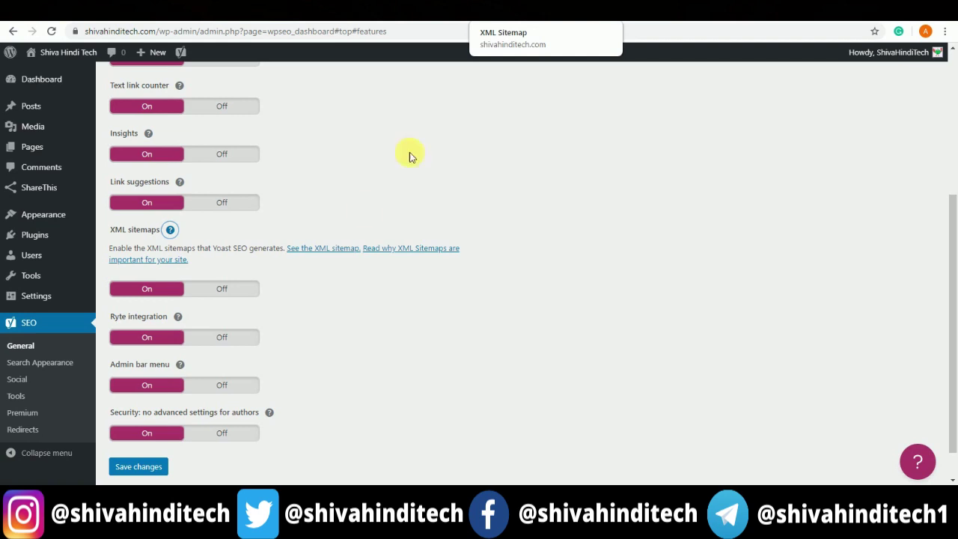
Step: Open the Webmaster Tools verification settings and review the search engine verification code fields
scroll(224, 344, "down", 1)
scroll(206, 381, "up", 5)
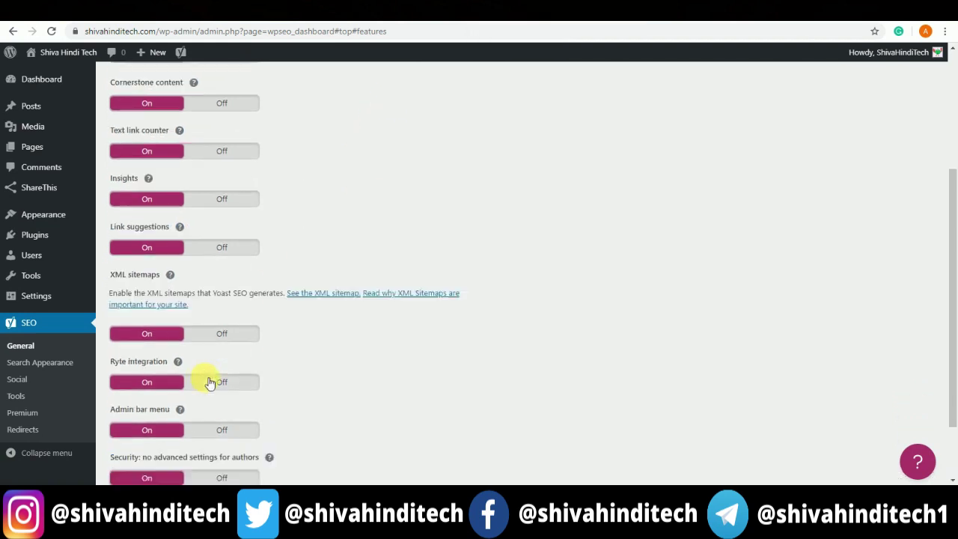
left_click(259, 117)
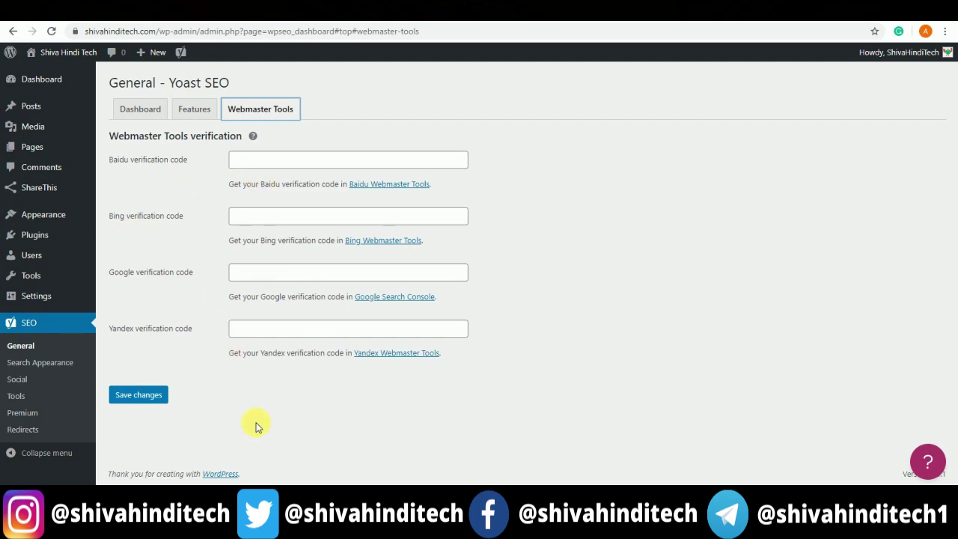
Step: Open the Search Appearance settings and review the title separator, homepage SEO title and meta description options
left_click(45, 362)
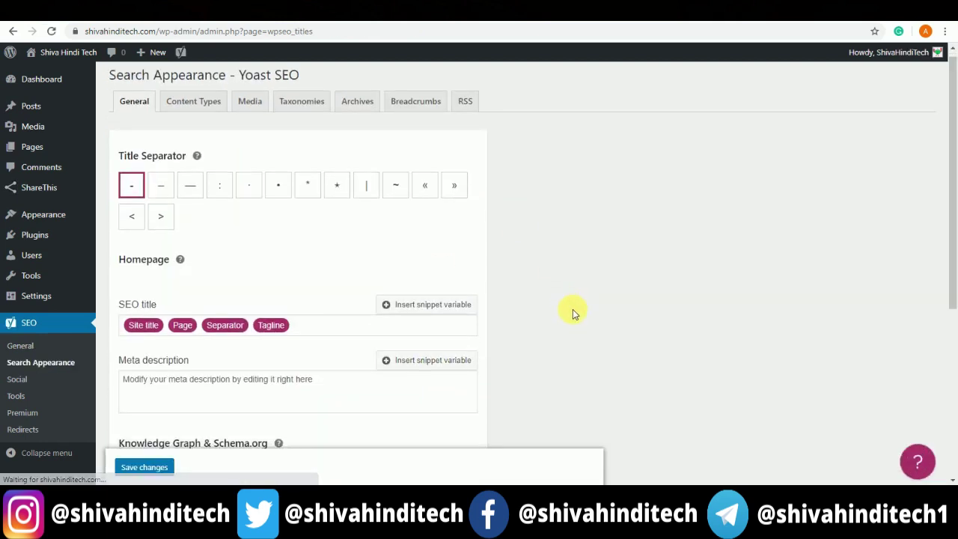
scroll(573, 311, "down", 2)
scroll(572, 309, "up", 1)
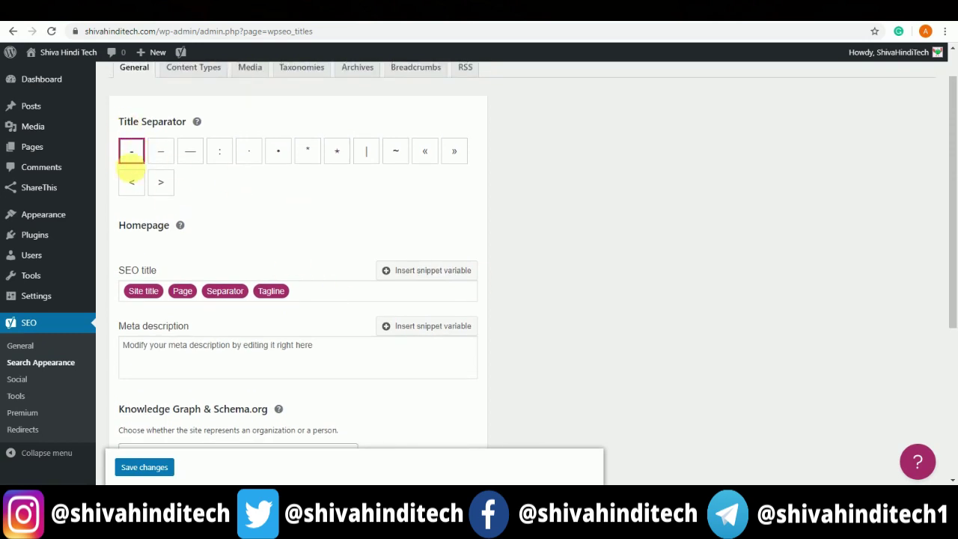
scroll(268, 314, "down", 2)
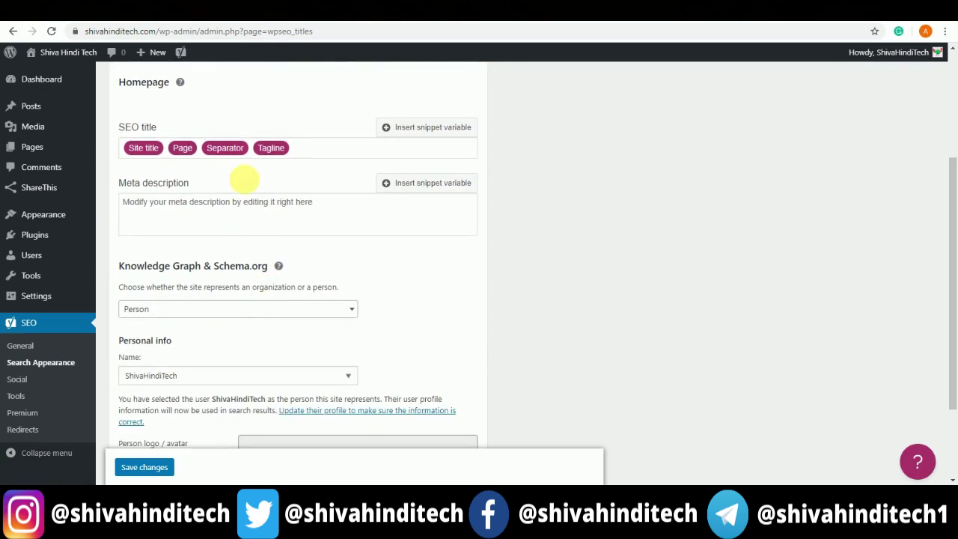
scroll(349, 150, "up", 2)
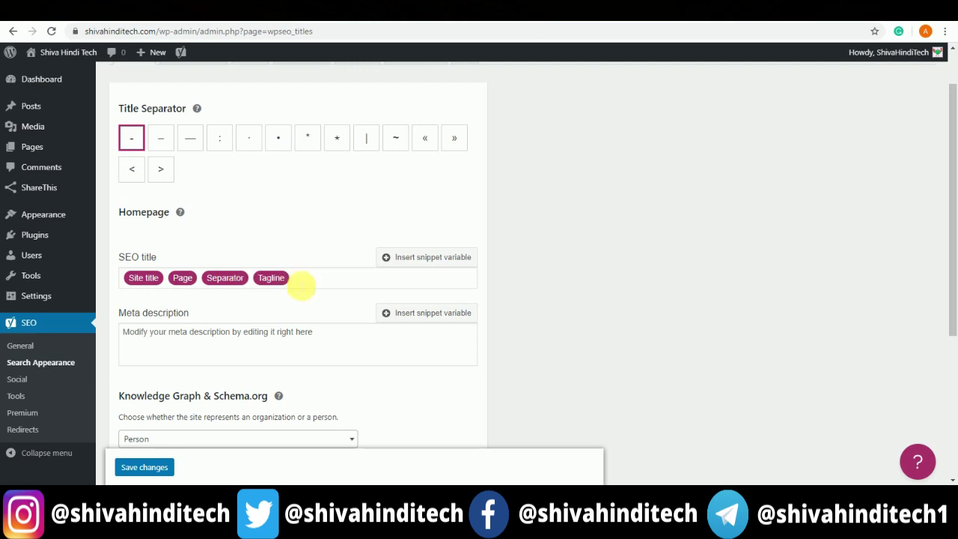
scroll(314, 301, "down", 2)
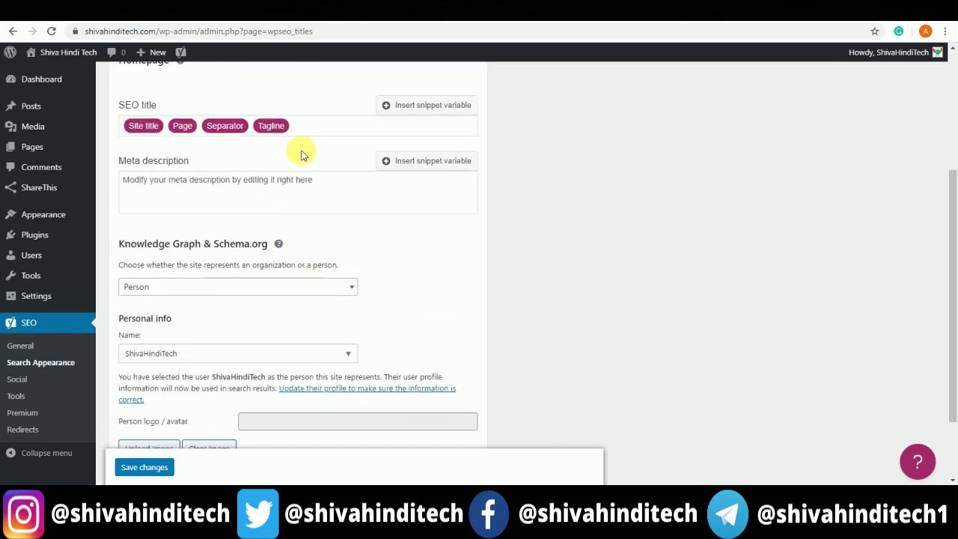
Step: Remove the Tagline, Separator and Page variables from the homepage SEO title, keeping only Site title
scroll(303, 142, "up", 2)
left_click(311, 229)
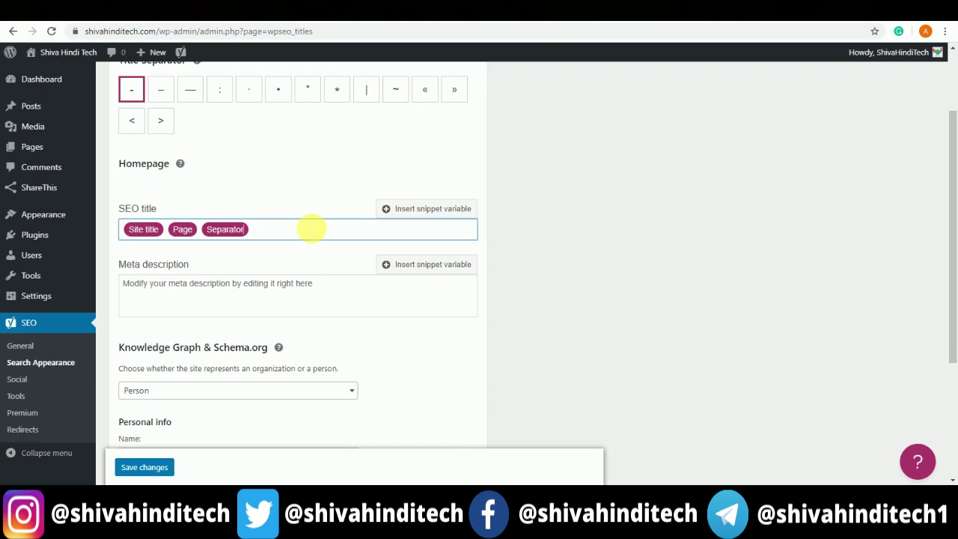
key("BackSpace")
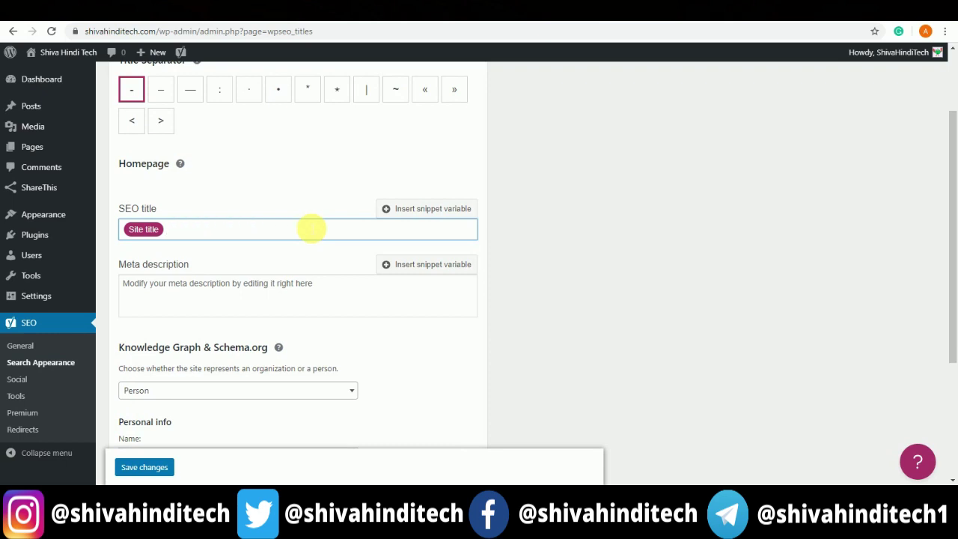
scroll(310, 229, "up", 1)
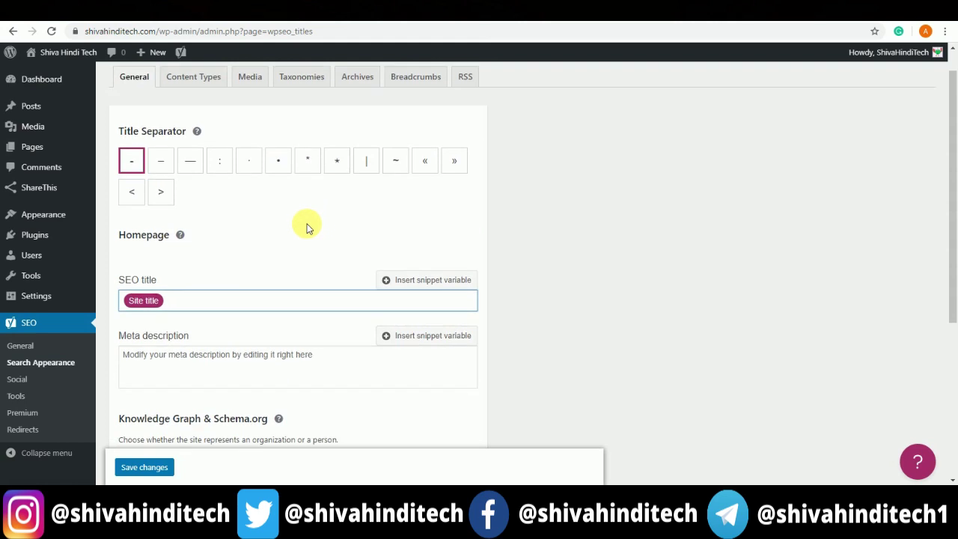
Step: Review the homepage meta description, Knowledge Graph and personal info settings, and save the general search appearance changes
scroll(307, 227, "down", 2)
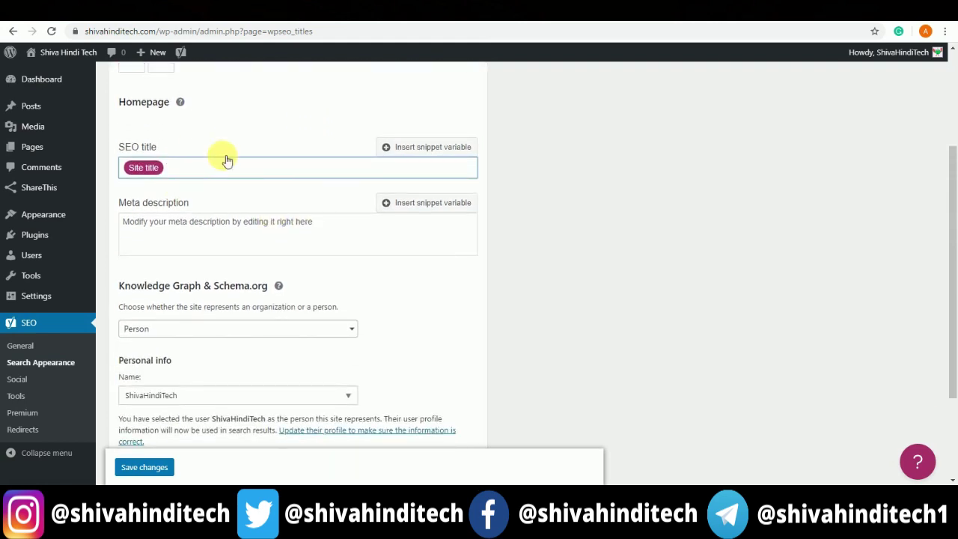
left_click(199, 235)
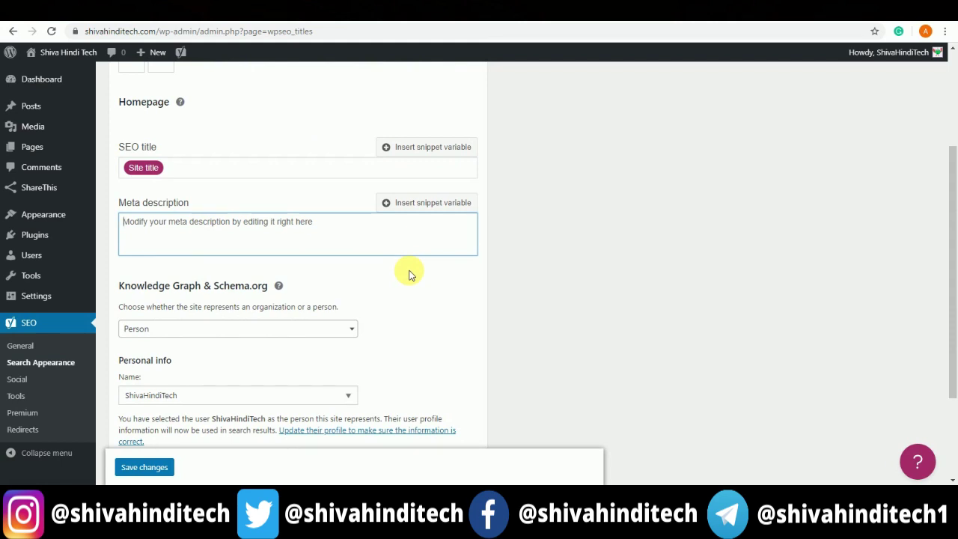
scroll(410, 275, "down", 1)
scroll(409, 274, "down", 2)
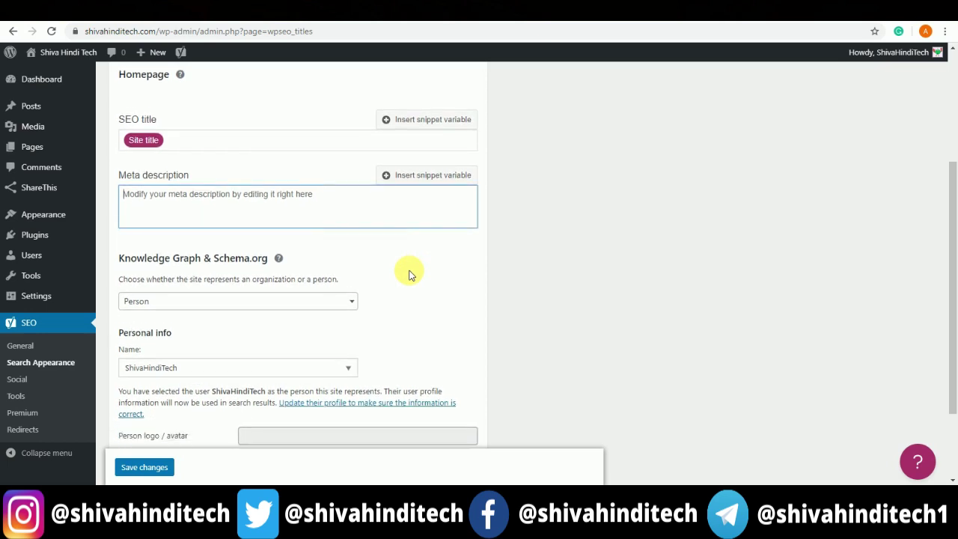
scroll(410, 274, "down", 1)
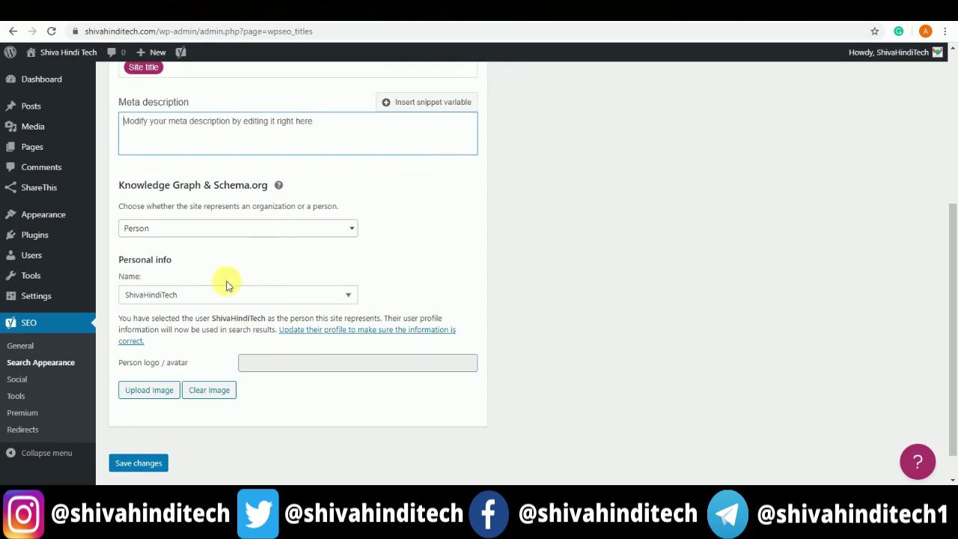
scroll(190, 344, "down", 1)
scroll(190, 342, "up", 1)
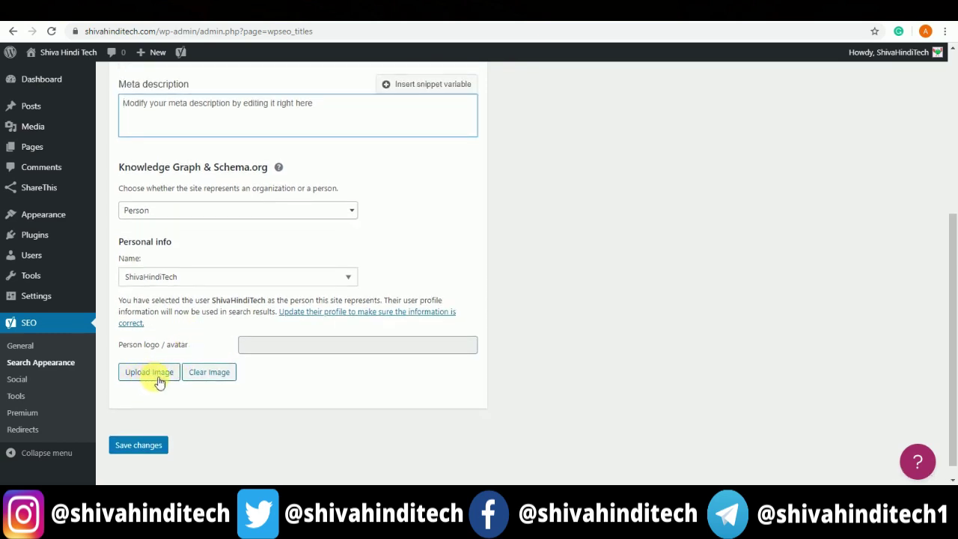
scroll(160, 378, "down", 1)
scroll(158, 377, "up", 1)
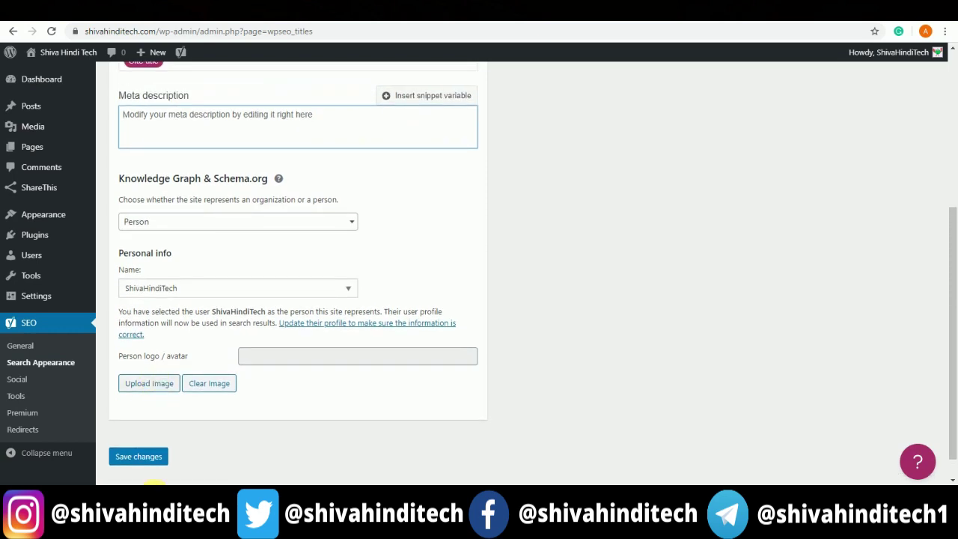
left_click(146, 456)
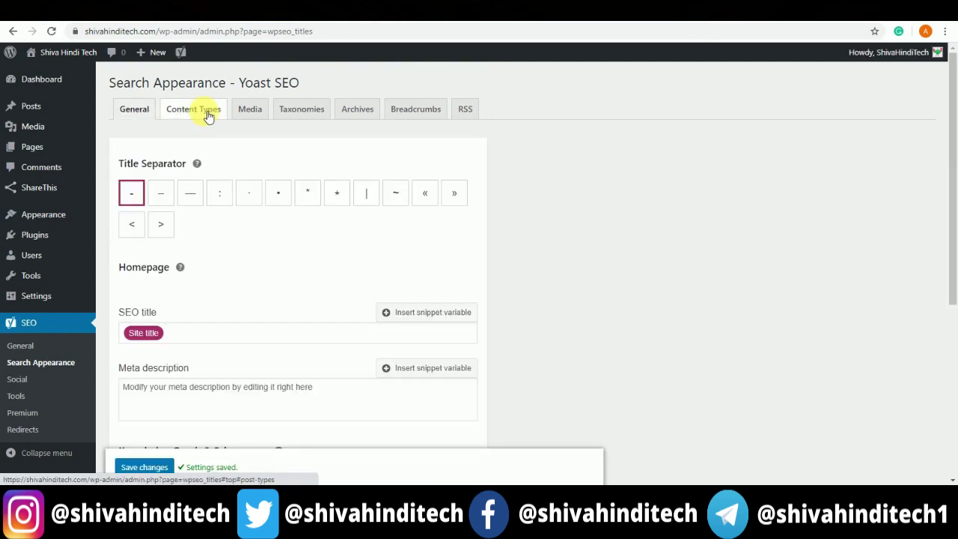
Step: Open the Content Types settings and review the search results, Google Preview date and Yoast SEO Meta Box options for posts
left_click(209, 116)
scroll(400, 267, "down", 1)
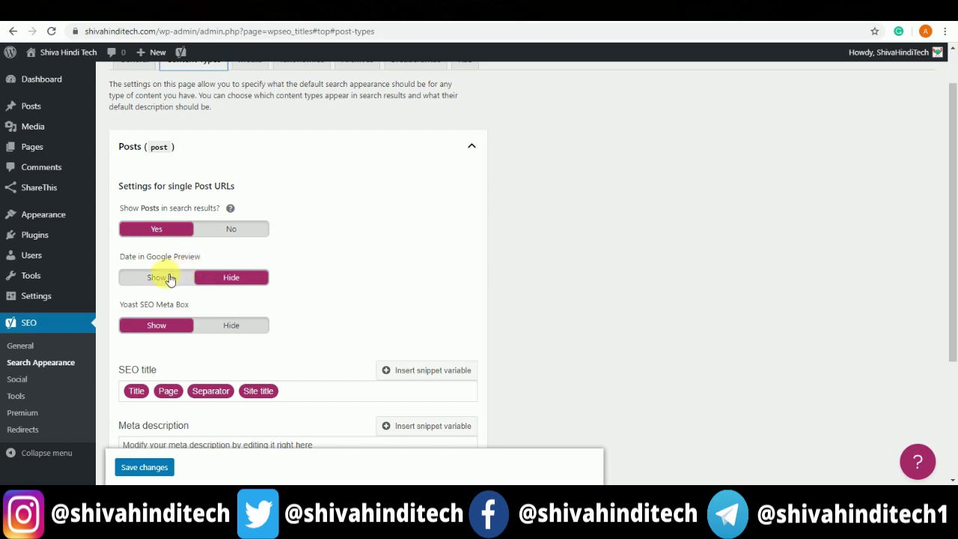
scroll(261, 281, "down", 3)
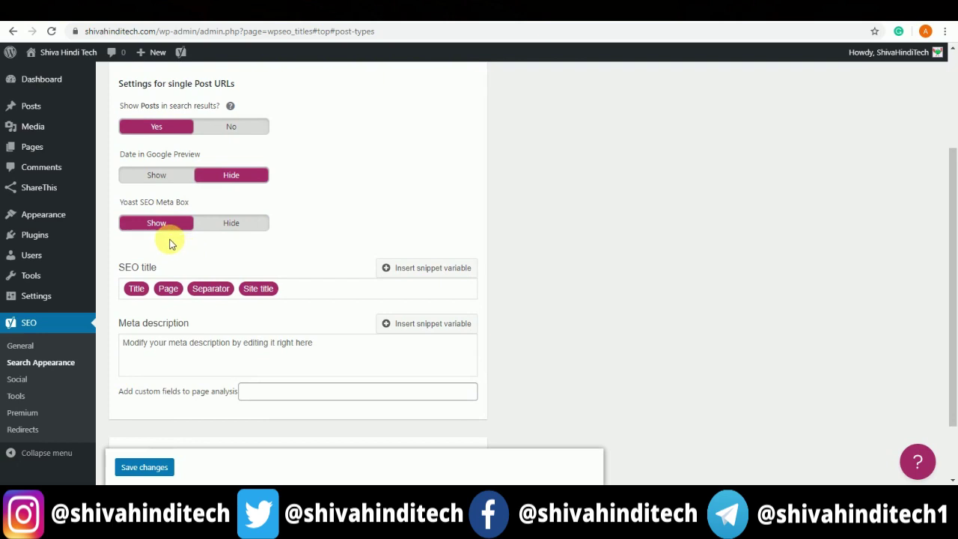
left_click_drag(123, 202, 196, 202)
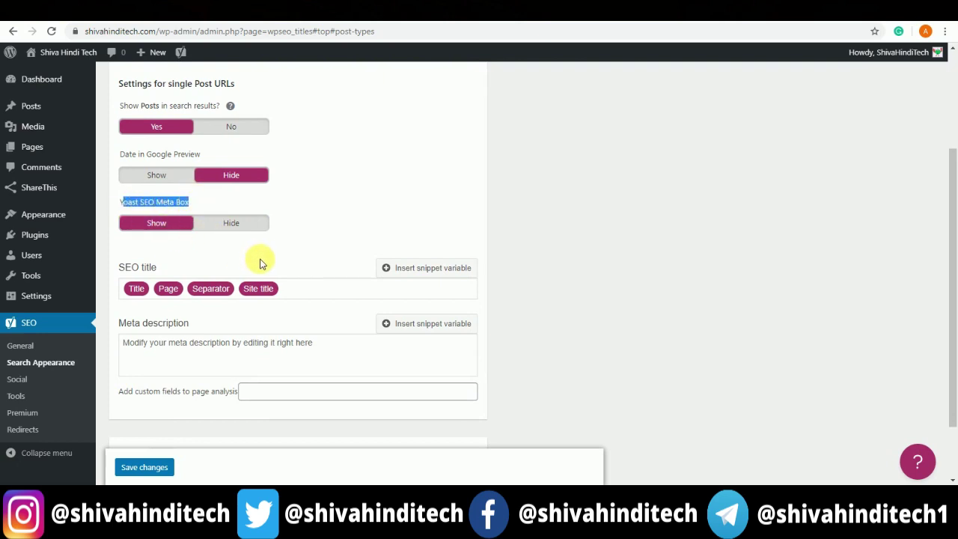
scroll(261, 261, "down", 2)
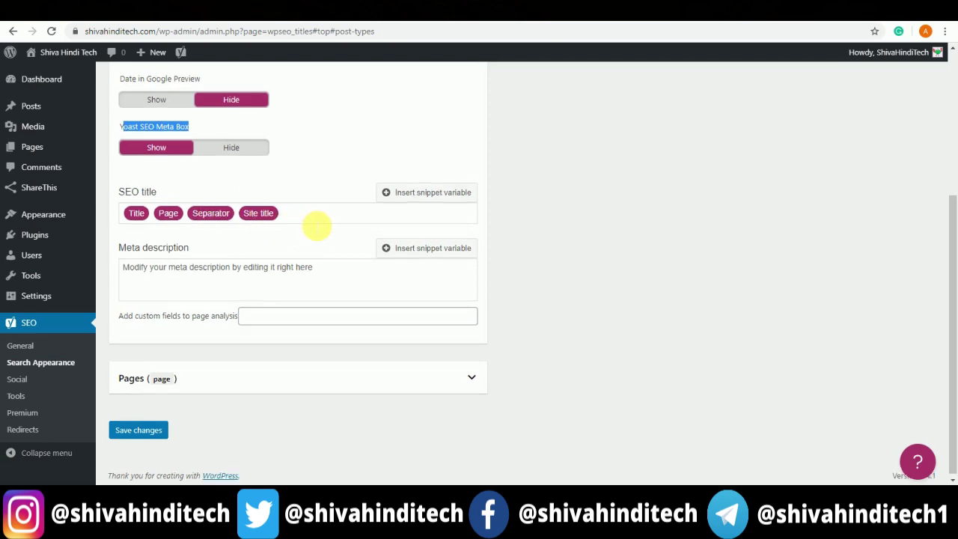
scroll(316, 223, "up", 3)
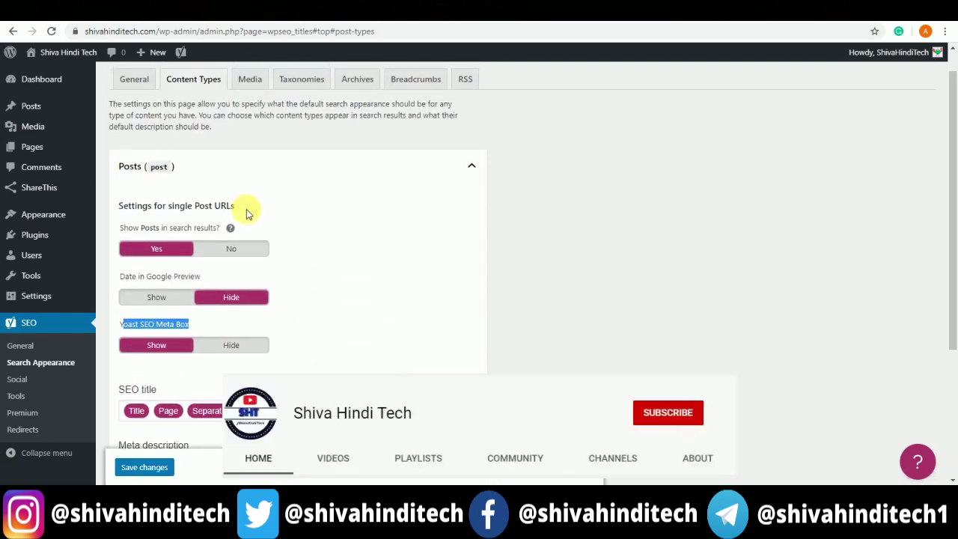
Step: Remove the Site title, Separator and Page variables from the posts' SEO title, keeping only Title
scroll(362, 258, "down", 2)
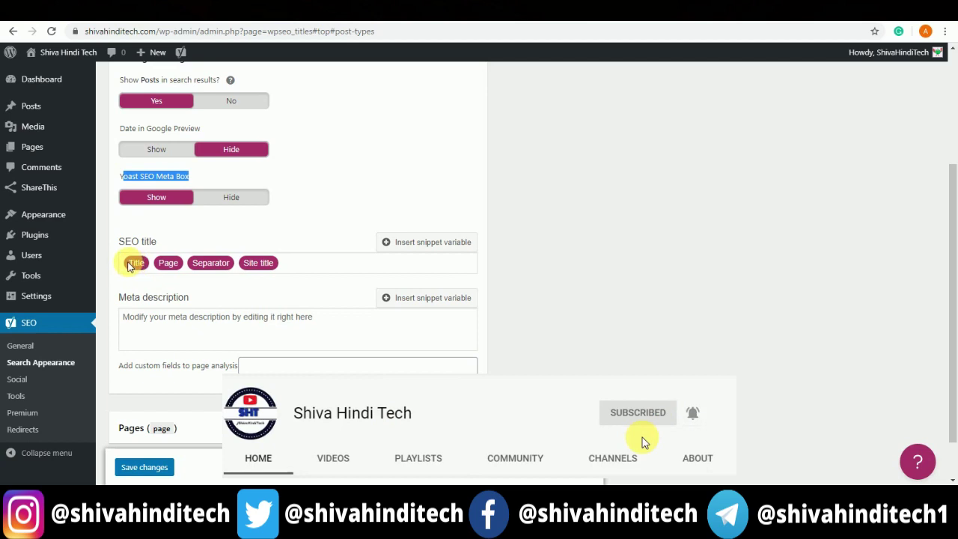
left_click(129, 266)
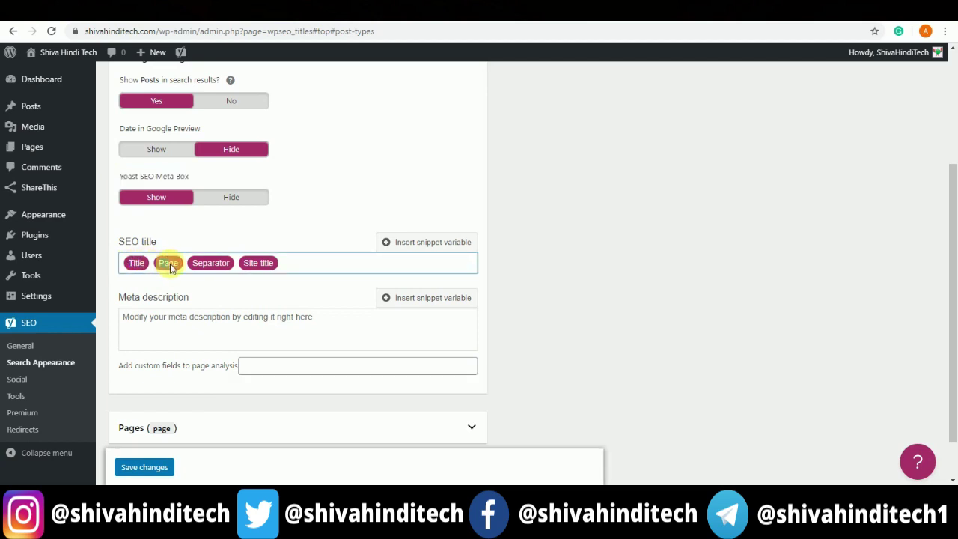
double_click(214, 263)
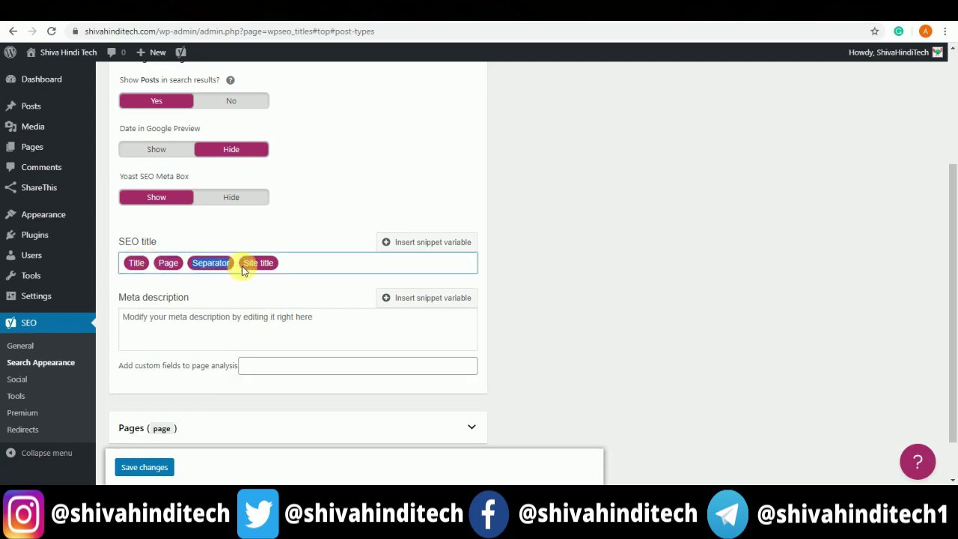
left_click_drag(245, 265, 275, 267)
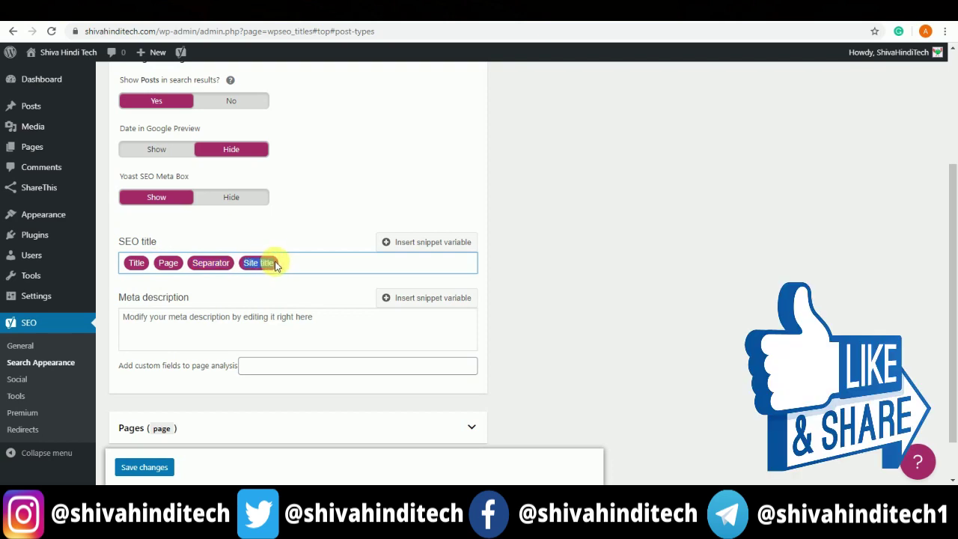
left_click(296, 272)
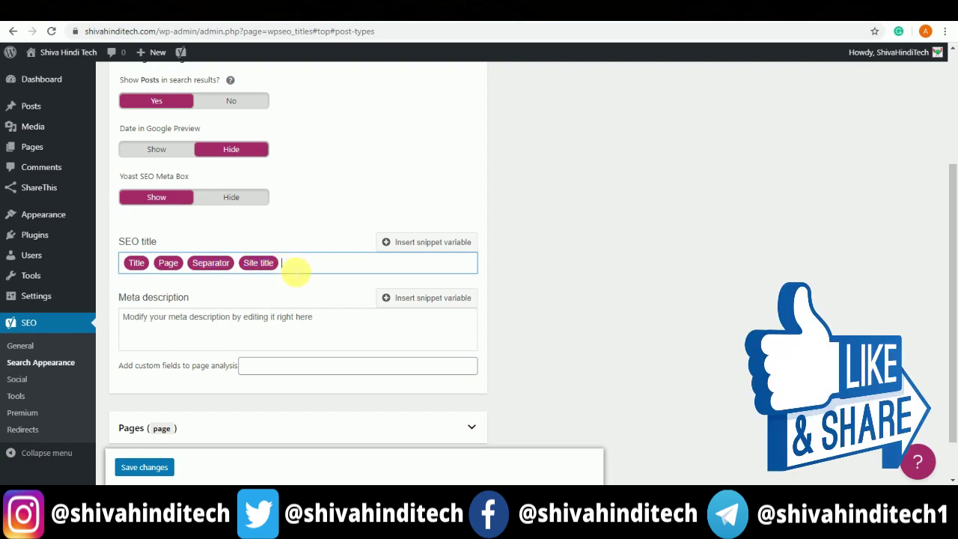
key("BackSpace")
key("BackSpace")
key("BackSpace")
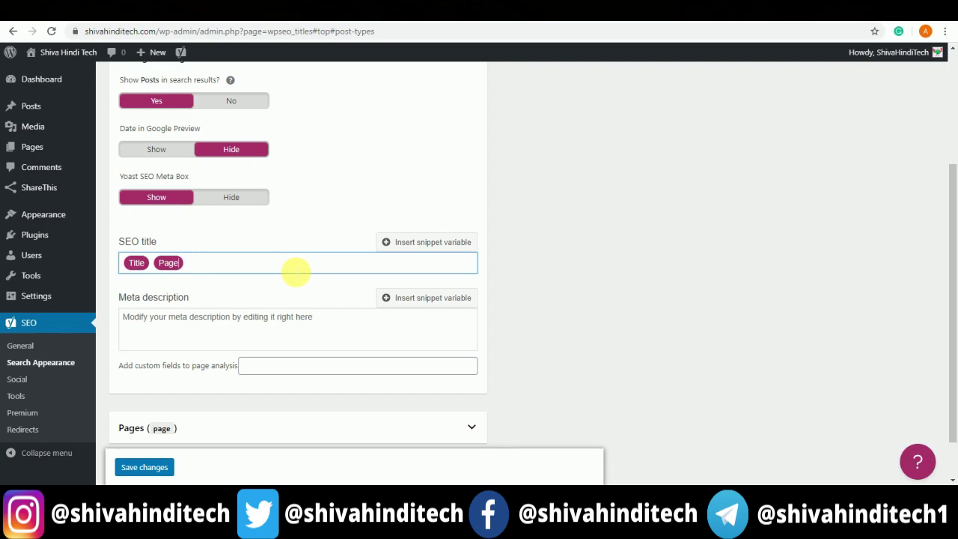
Step: Add the Separator and Primary category snippet variables after Title in the posts' SEO title
left_click(428, 243)
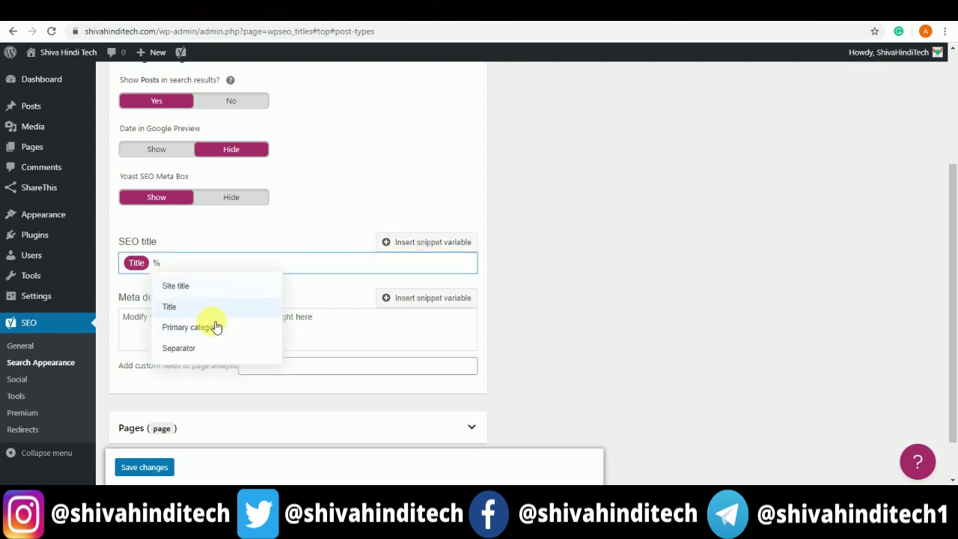
left_click(215, 351)
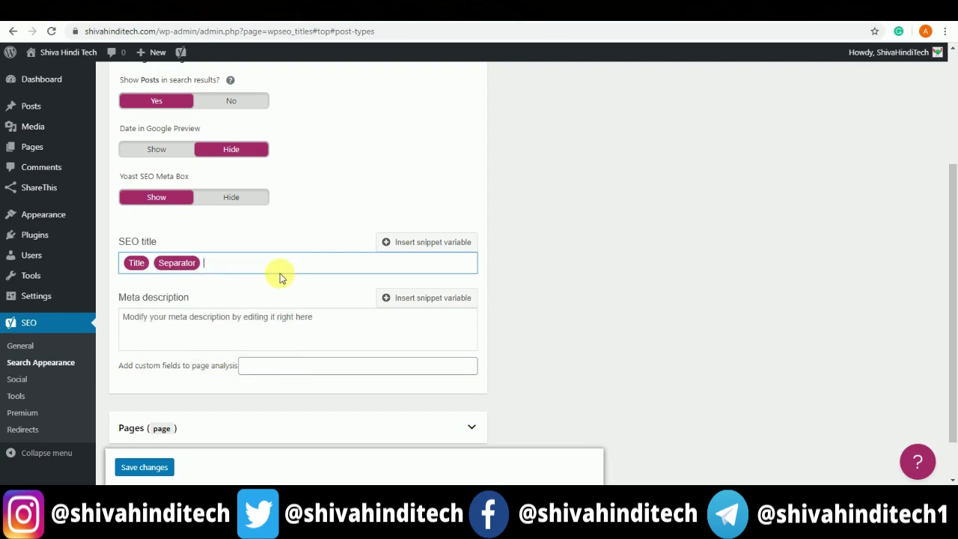
left_click(404, 242)
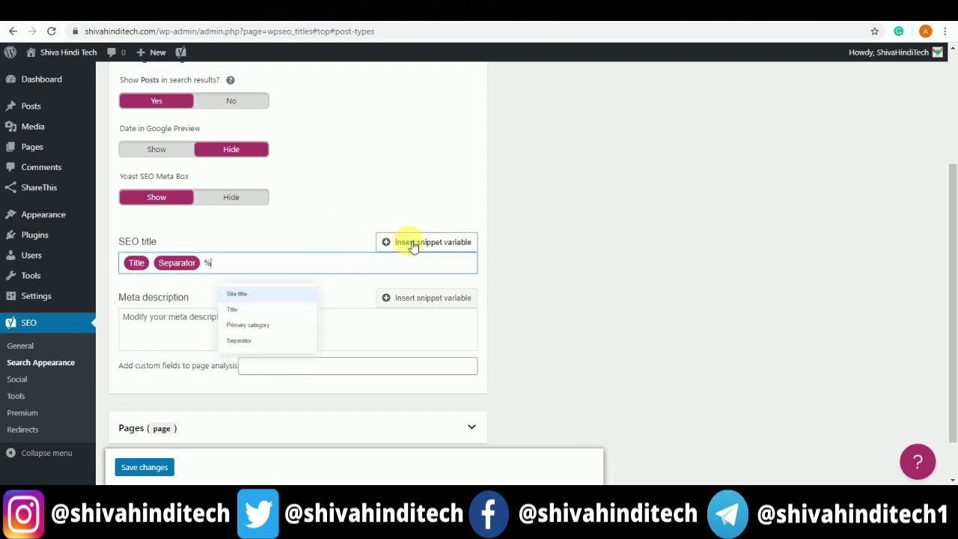
left_click(279, 329)
left_click(319, 234)
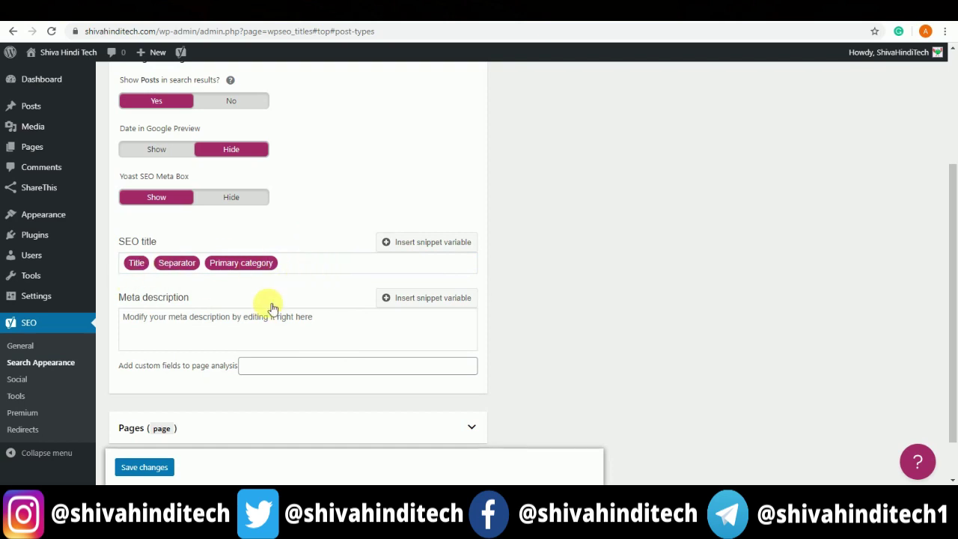
Step: Set the posts' meta description template to the Excerpt snippet variable only
scroll(272, 307, "down", 1)
left_click(245, 284)
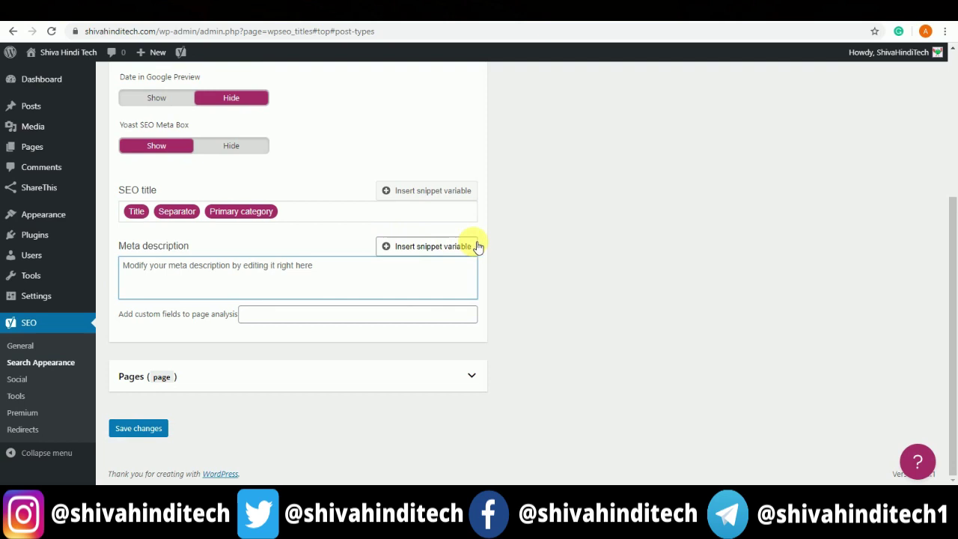
left_click(452, 249)
left_click(452, 250)
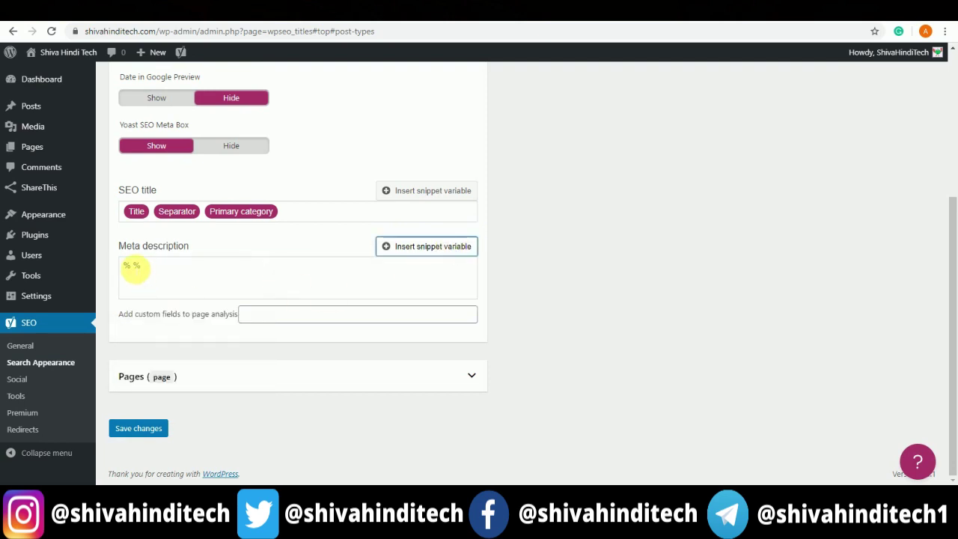
left_click(131, 266)
type("e")
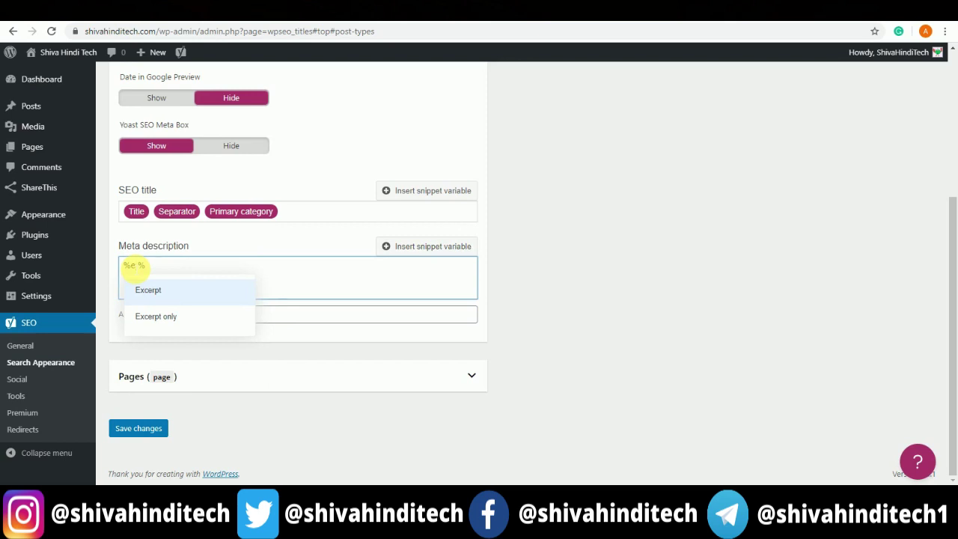
left_click(161, 293)
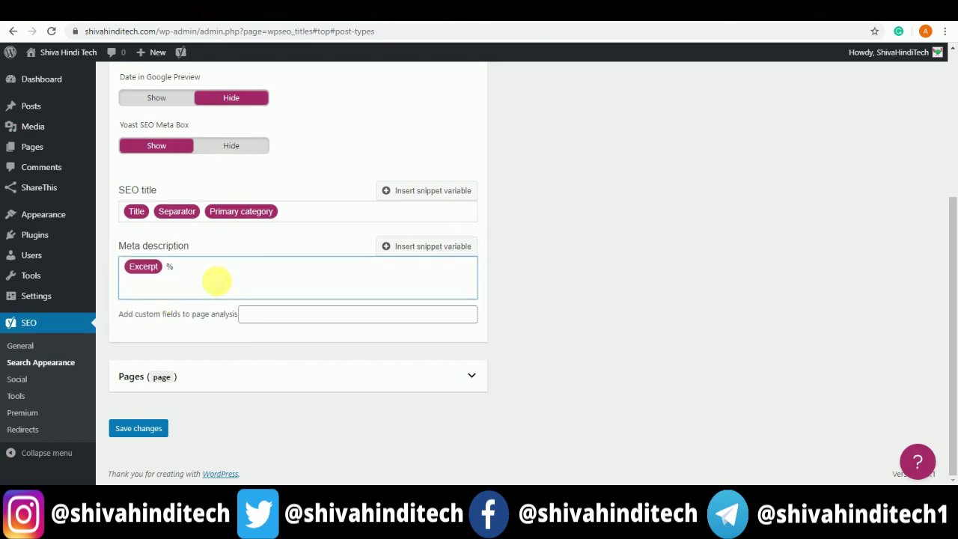
left_click(577, 318)
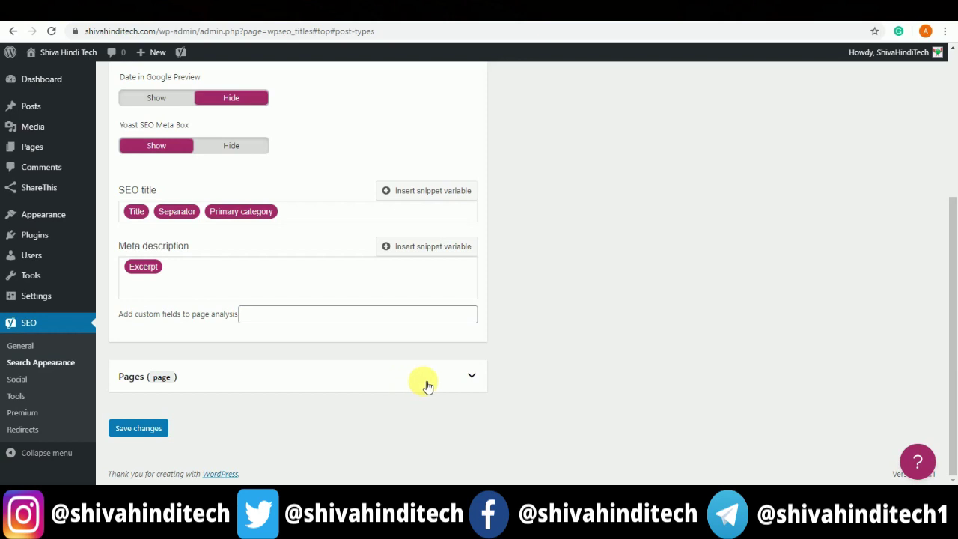
Step: Remove the Page variable from the Pages SEO title, keeping Title, Separator and Site title, and save the content type changes
left_click(465, 376)
scroll(468, 377, "down", 1)
scroll(466, 377, "down", 2)
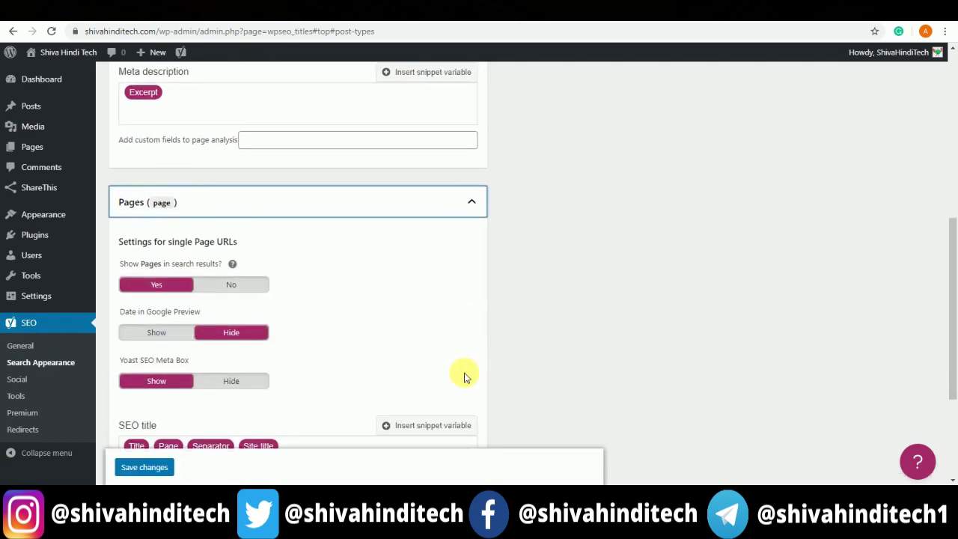
scroll(365, 353, "down", 3)
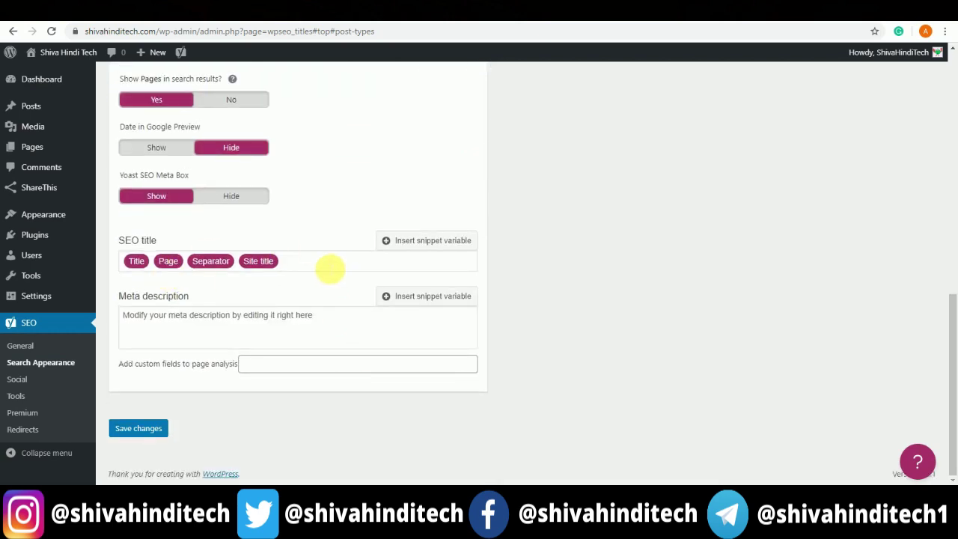
left_click(330, 269)
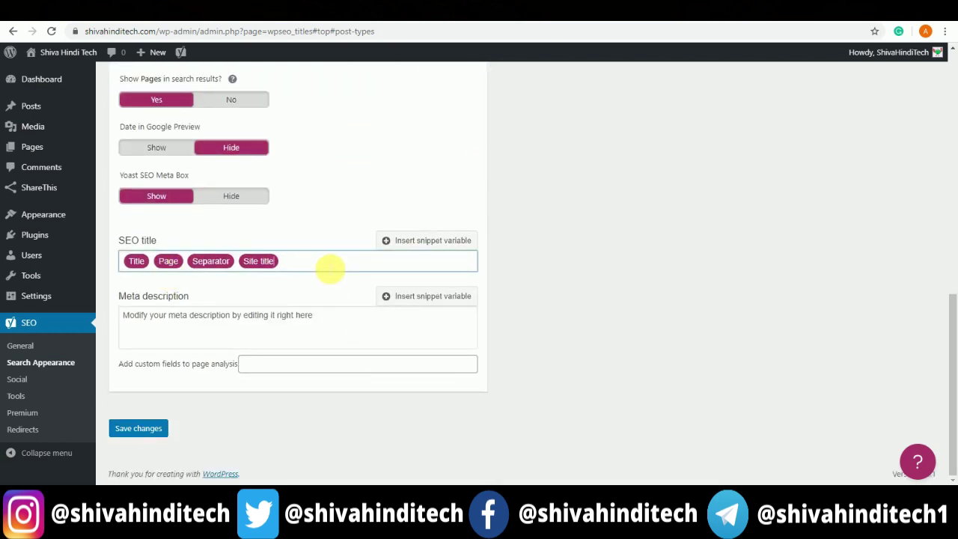
key("BackSpace")
key("BackSpace")
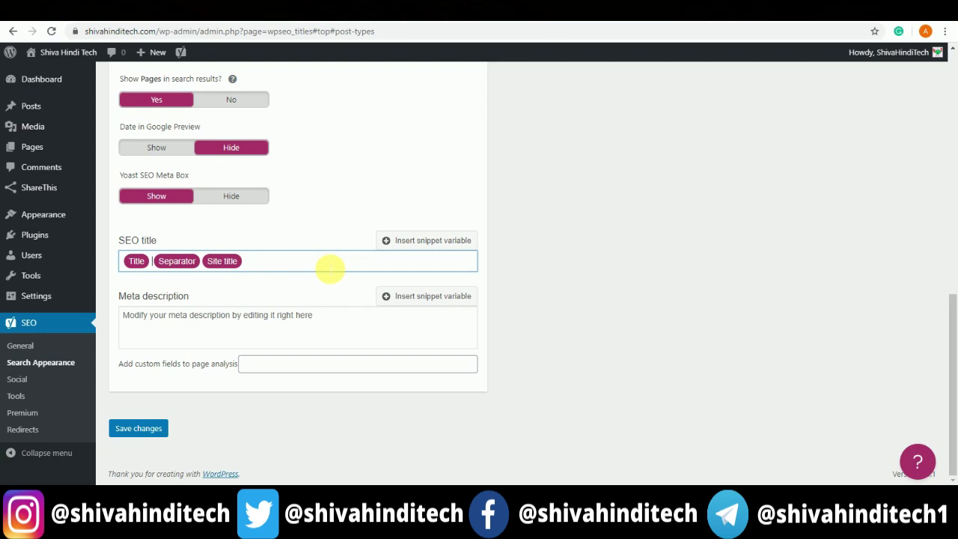
left_click(153, 430)
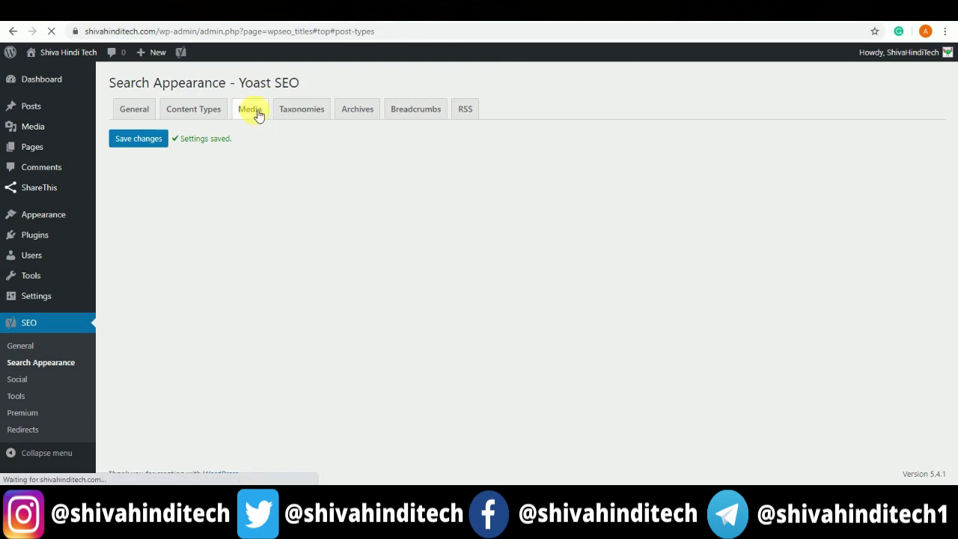
Step: Review the Media attachment URL redirect setting and save it with Yes selected
left_click(255, 112)
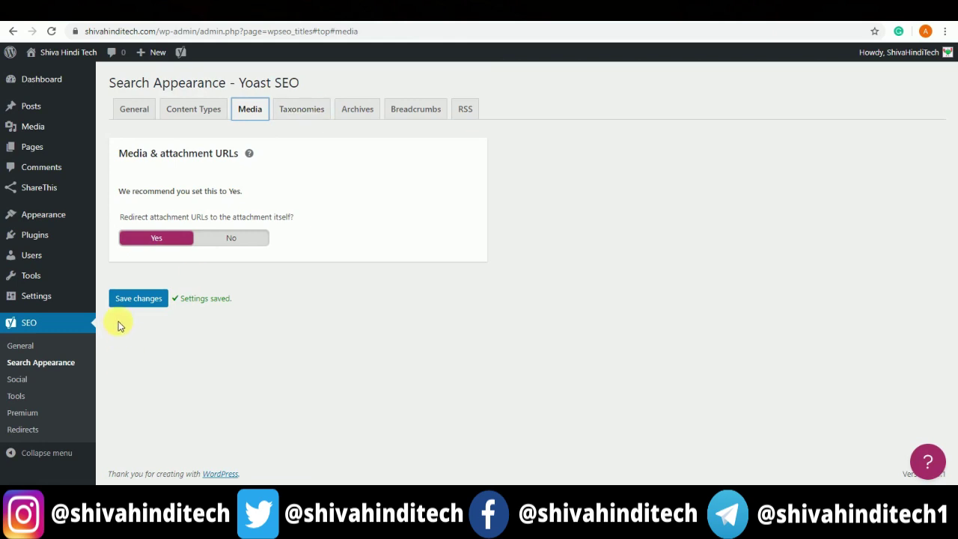
left_click(140, 297)
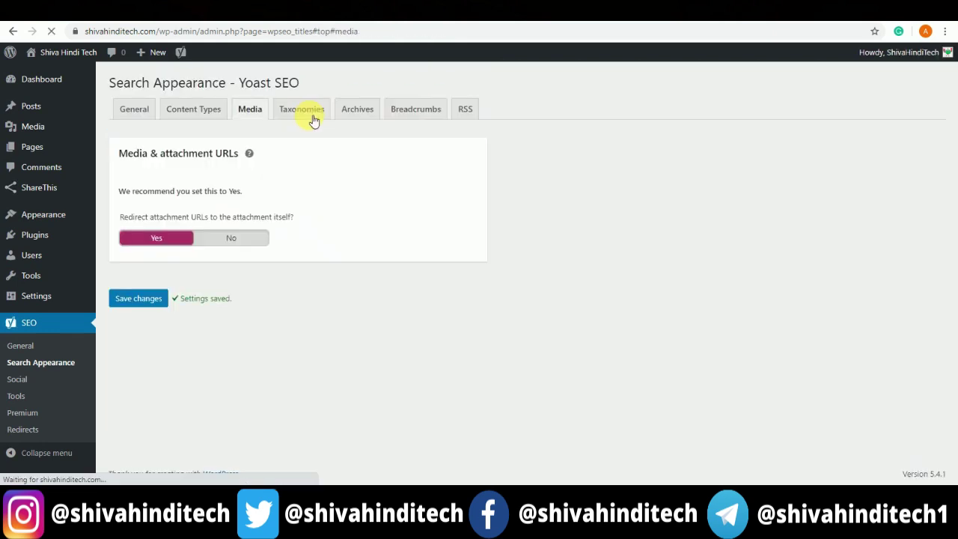
Step: Review the Categories, Tags and Formats options in the Taxonomies settings and save them
left_click(301, 109)
scroll(342, 192, "down", 2)
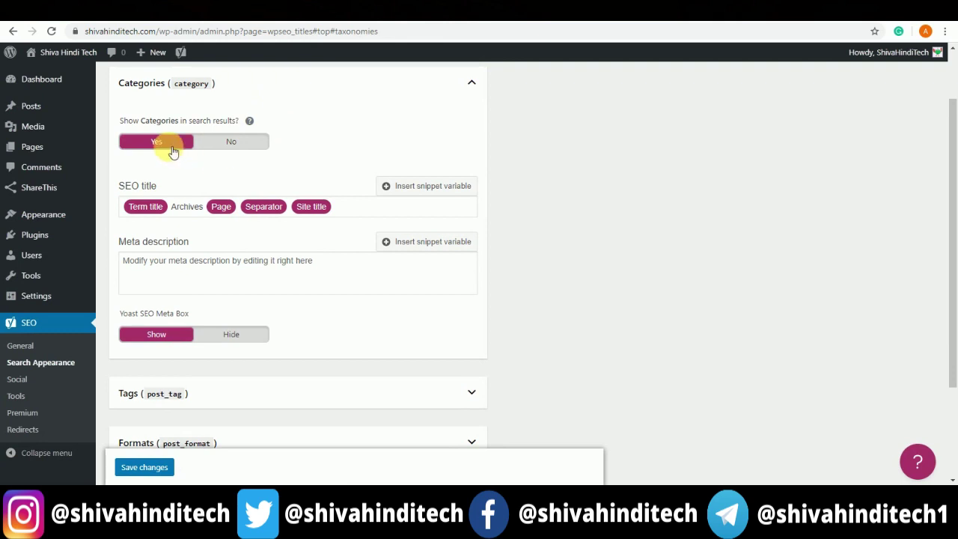
scroll(244, 217, "down", 3)
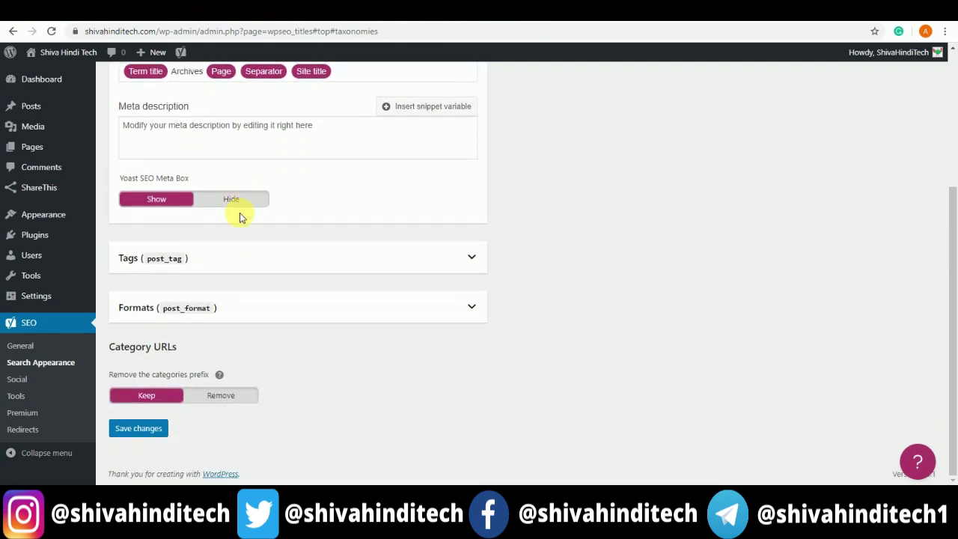
left_click(301, 262)
scroll(393, 312, "down", 2)
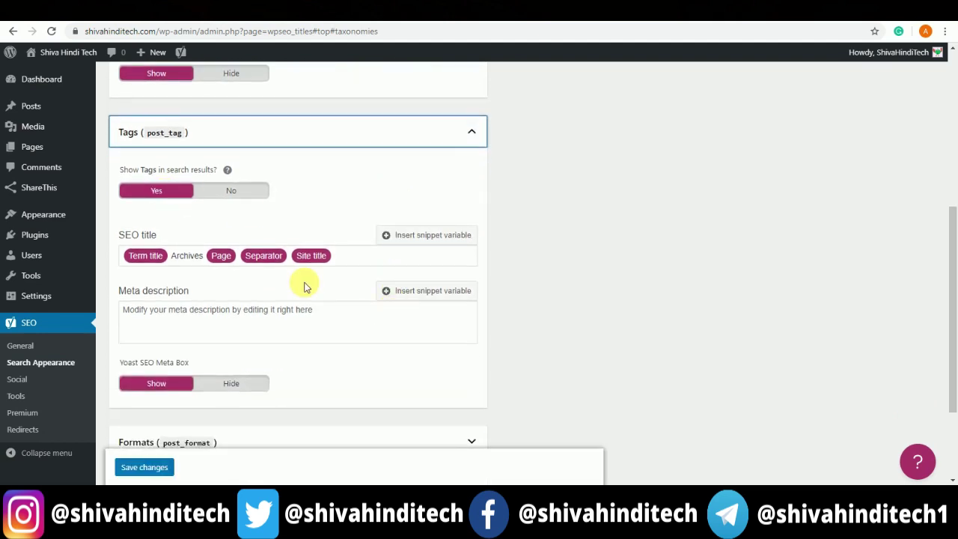
scroll(305, 284, "down", 2)
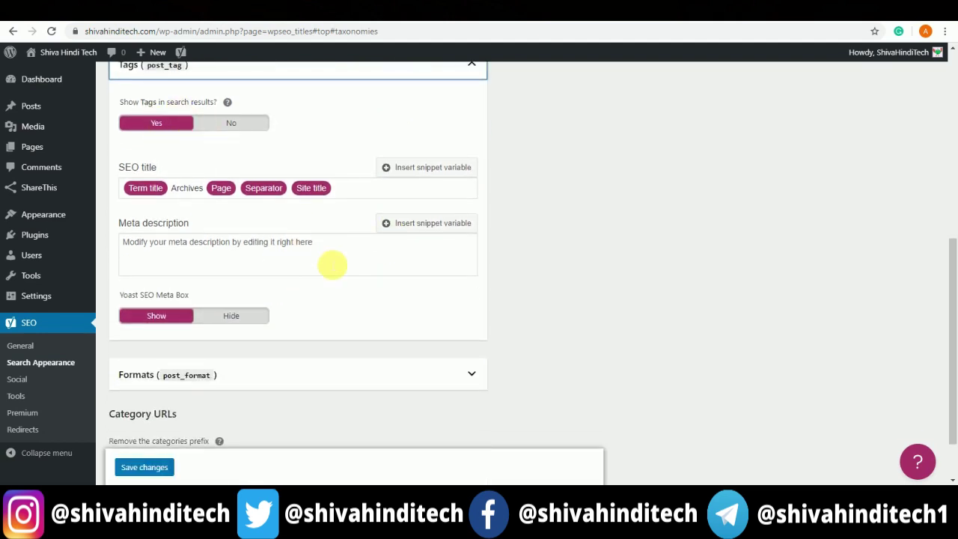
scroll(332, 263, "down", 2)
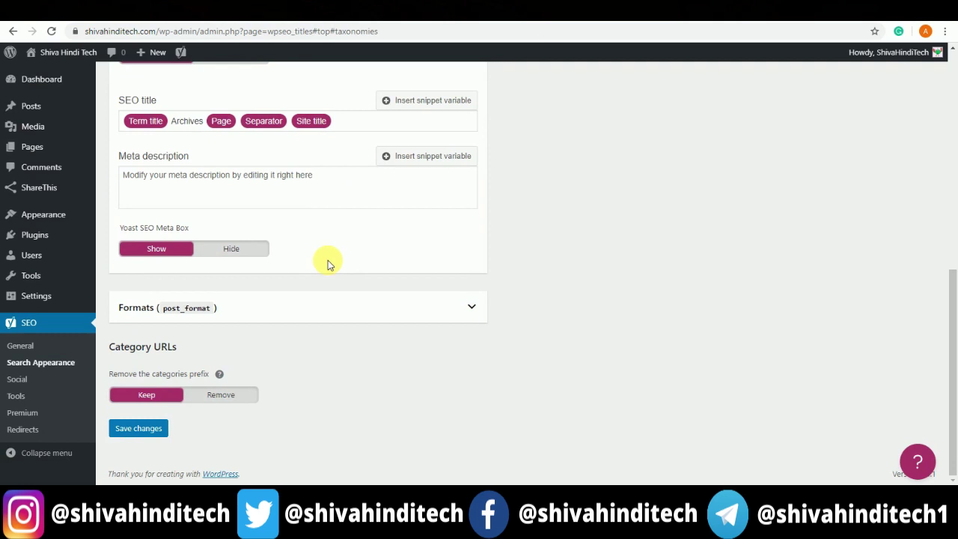
left_click(340, 306)
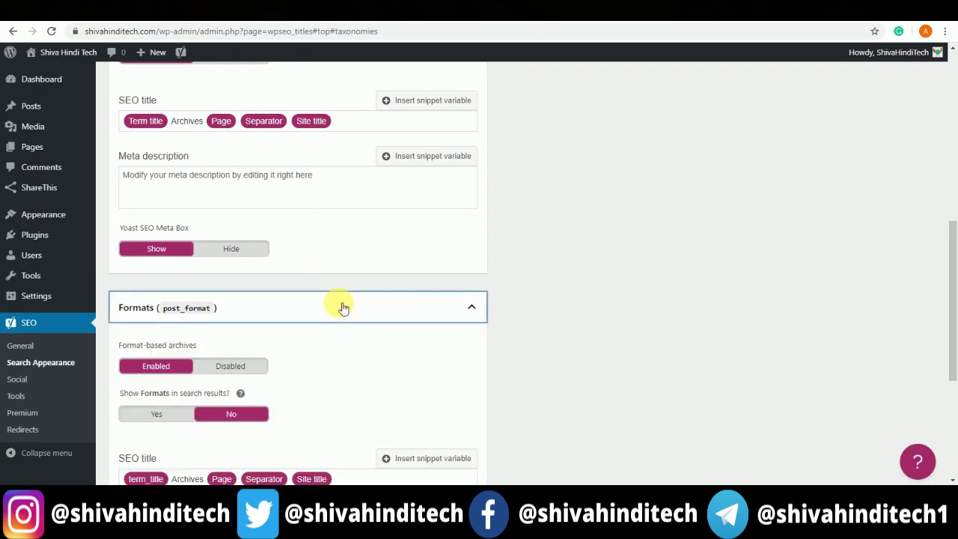
scroll(341, 307, "down", 5)
left_click(149, 430)
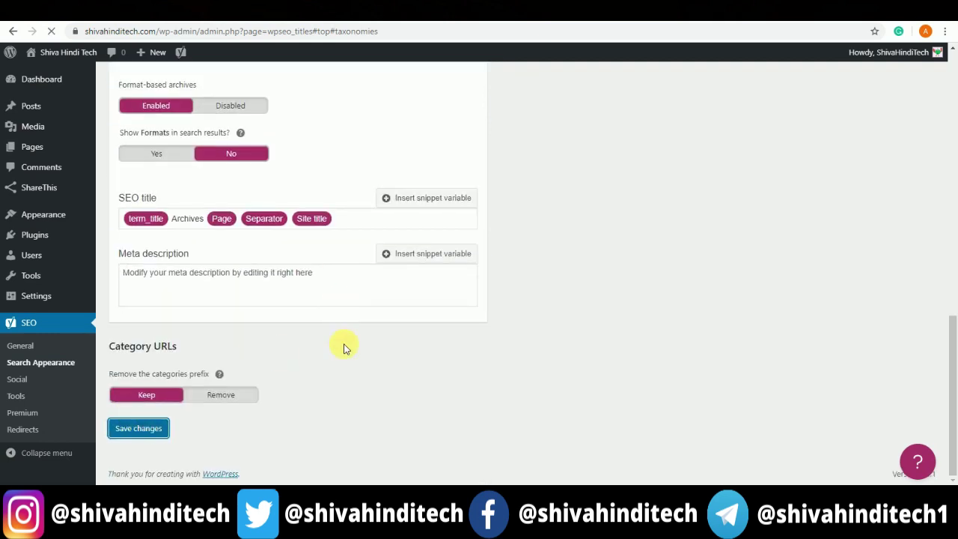
Step: Review the author archives, date archives and Special Pages options in the Archives settings
scroll(342, 347, "up", 10)
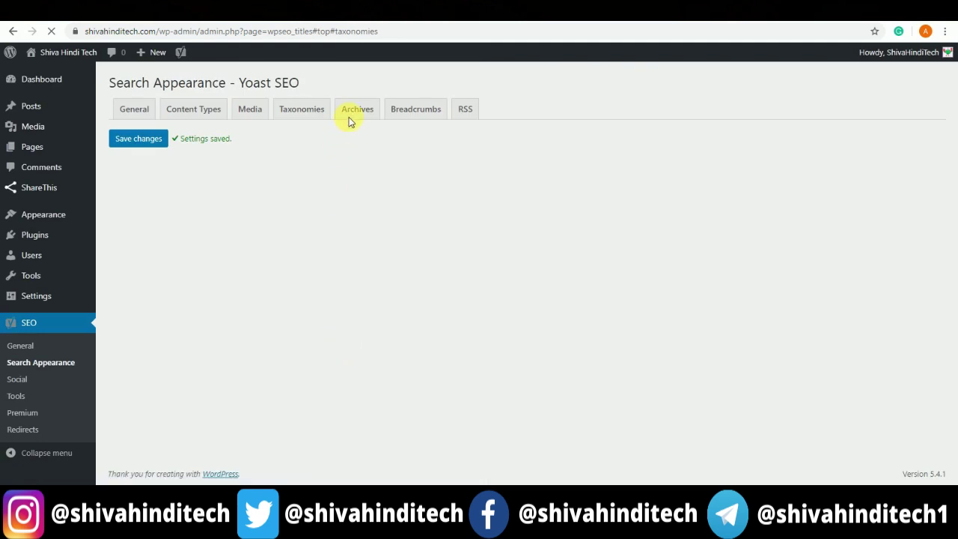
left_click(352, 113)
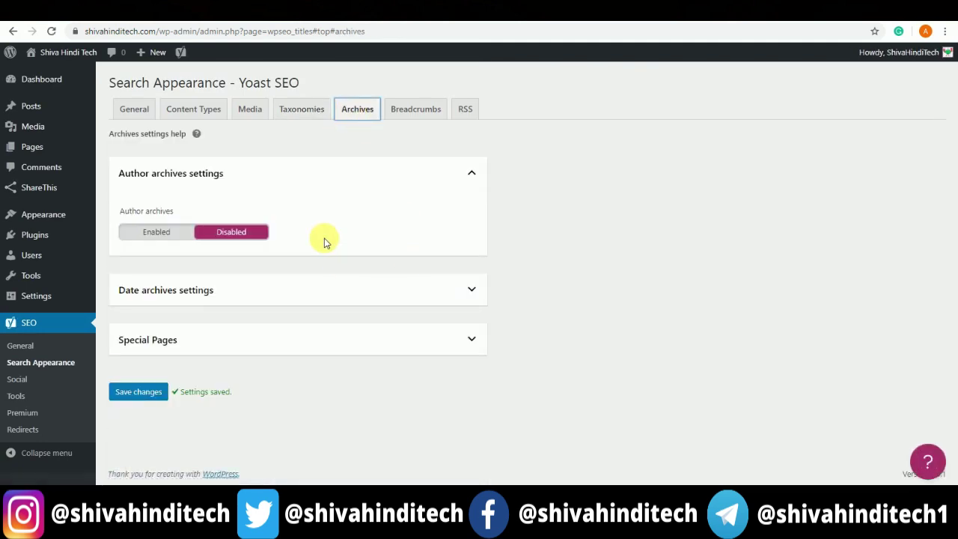
left_click(395, 293)
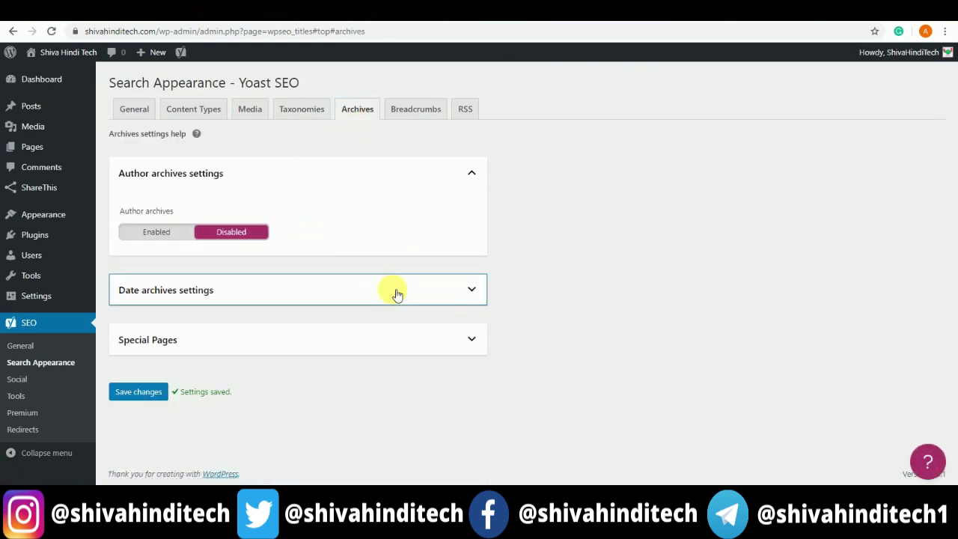
scroll(351, 296, "down", 2)
scroll(346, 299, "down", 1)
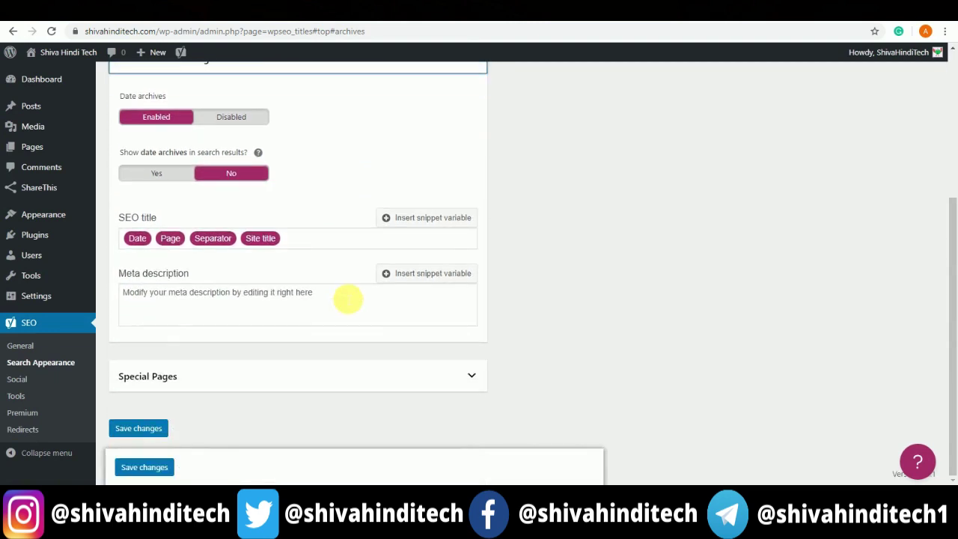
left_click(422, 379)
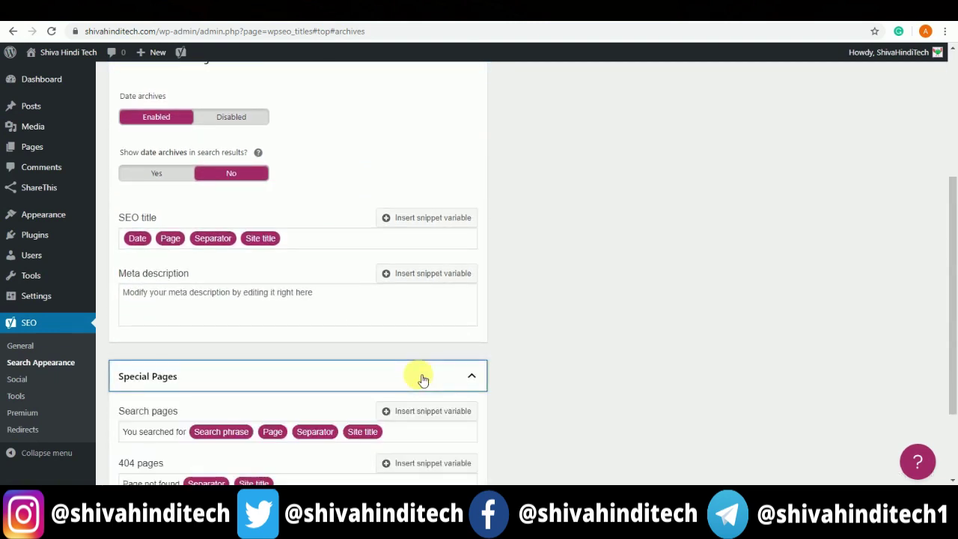
scroll(421, 378, "down", 2)
scroll(417, 368, "up", 6)
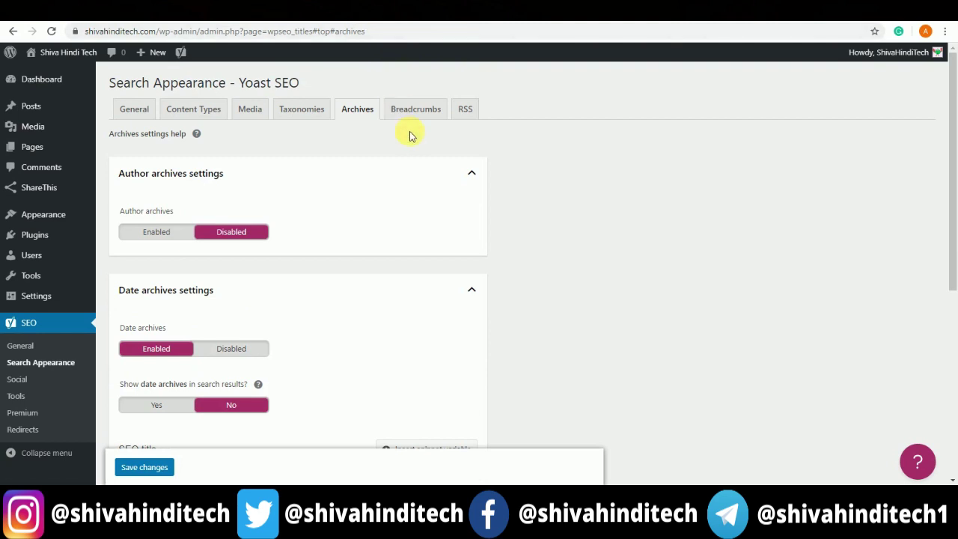
Step: Preview the options shown for enabled breadcrumbs, set Enable Breadcrumbs back to Disabled, and save the changes
left_click(413, 109)
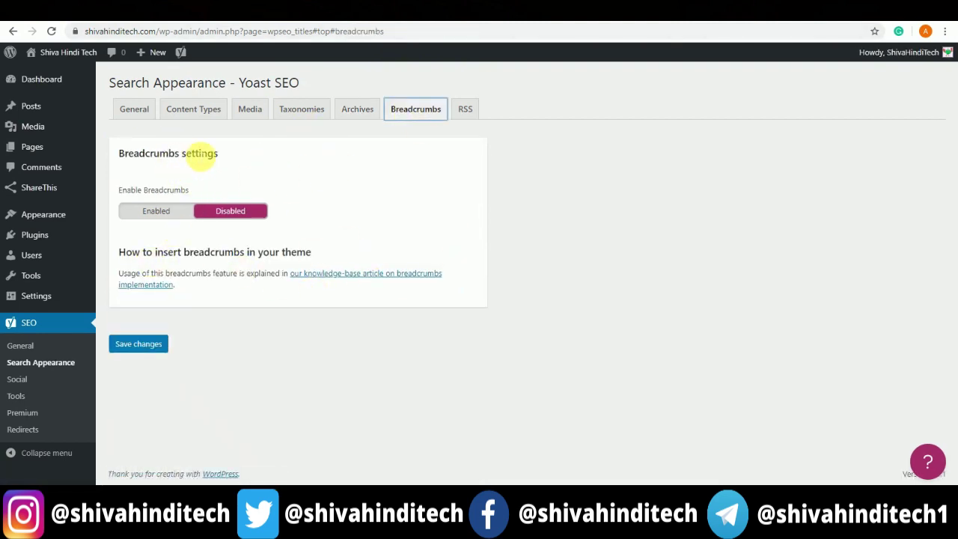
triple_click(201, 154)
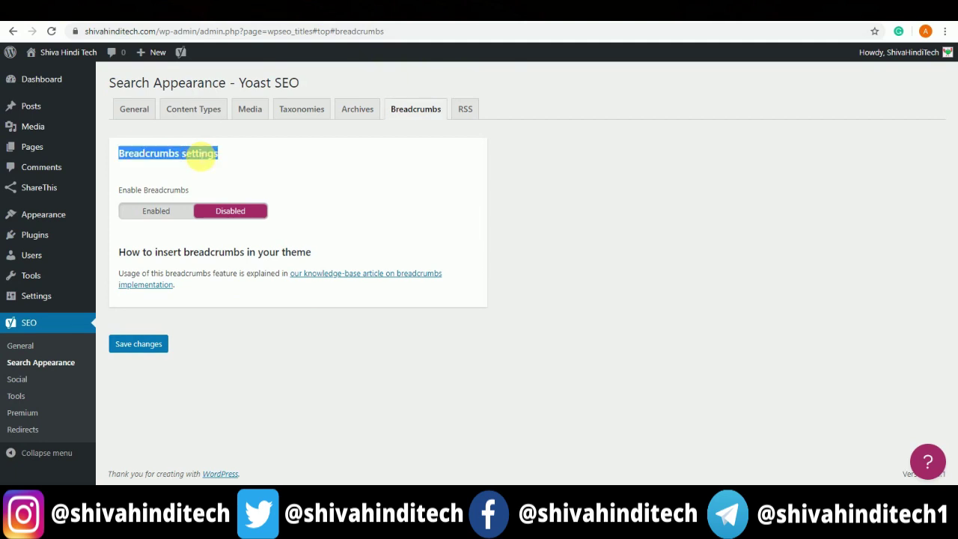
left_click(147, 213)
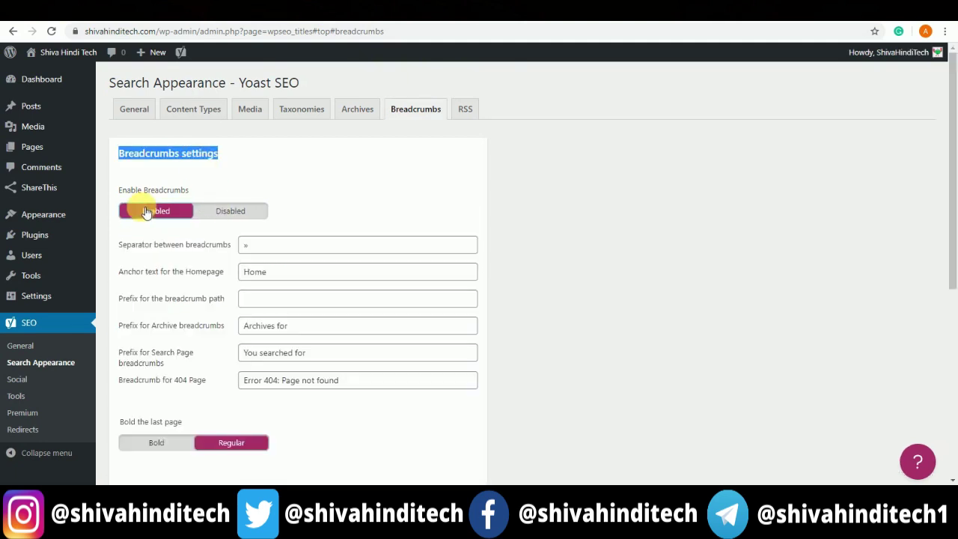
left_click(231, 209)
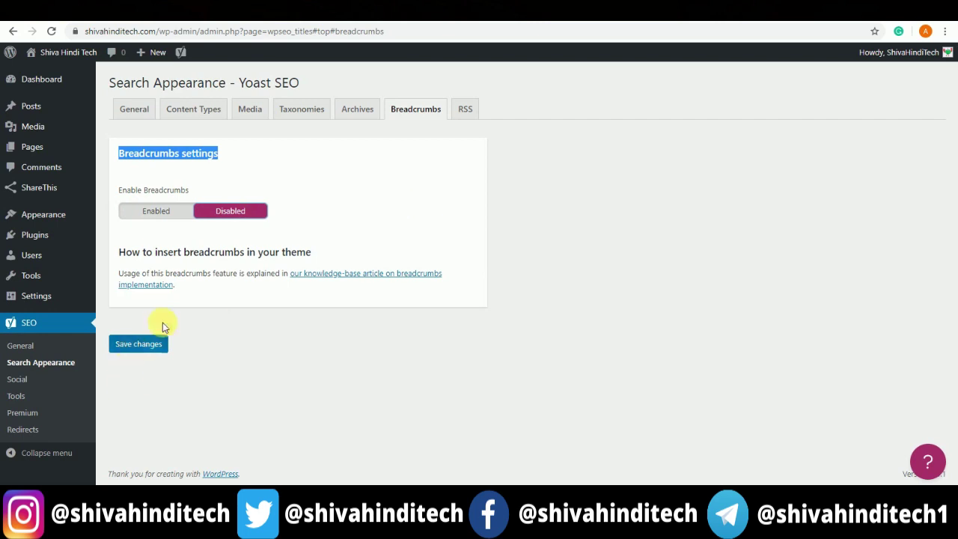
left_click(152, 348)
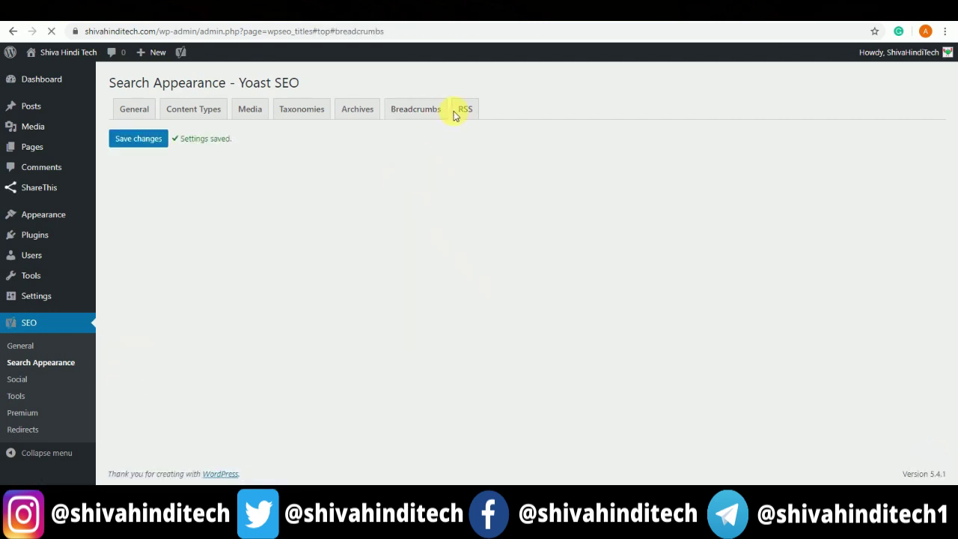
Step: Open the Yoast SEO Social settings and review the Accounts, Facebook, Twitter and Pinterest options
left_click(18, 379)
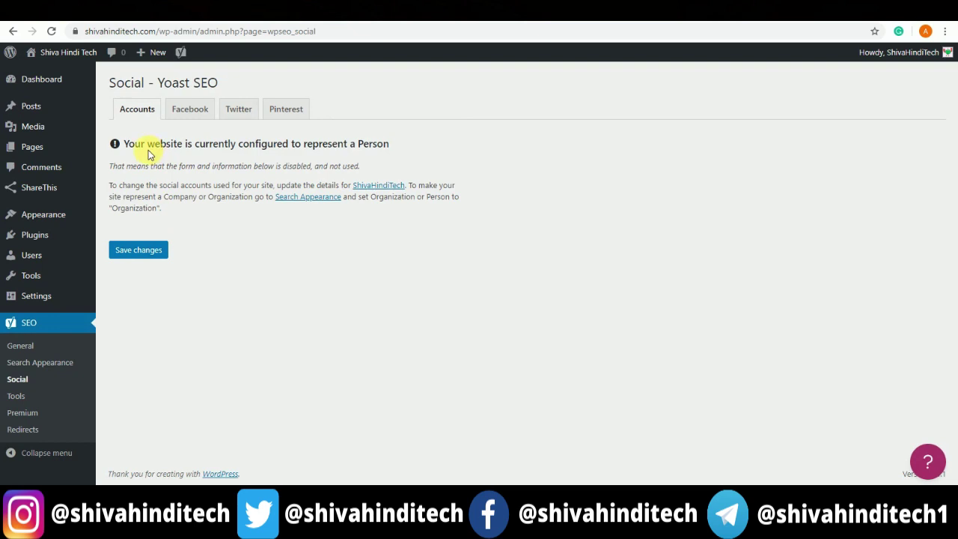
left_click_drag(127, 144, 397, 148)
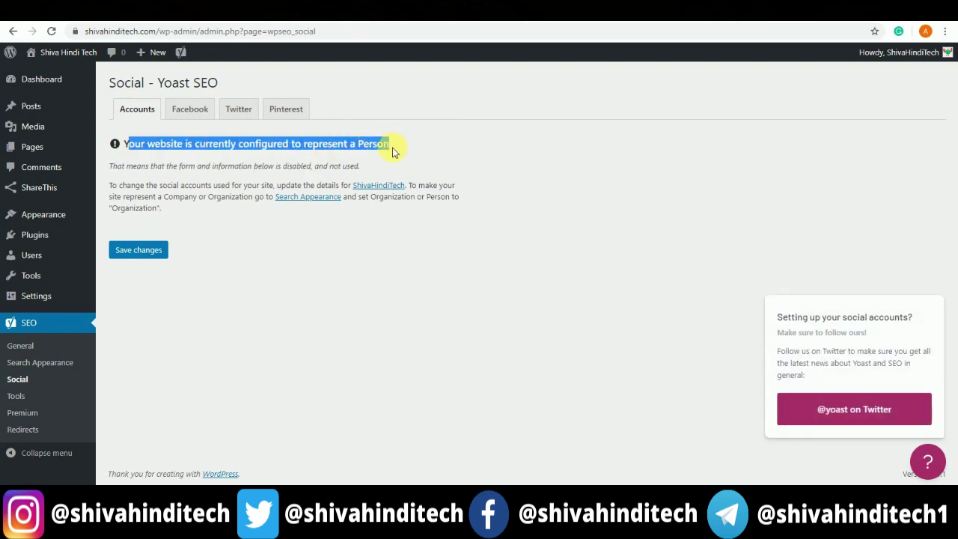
left_click(190, 109)
scroll(247, 273, "down", 1)
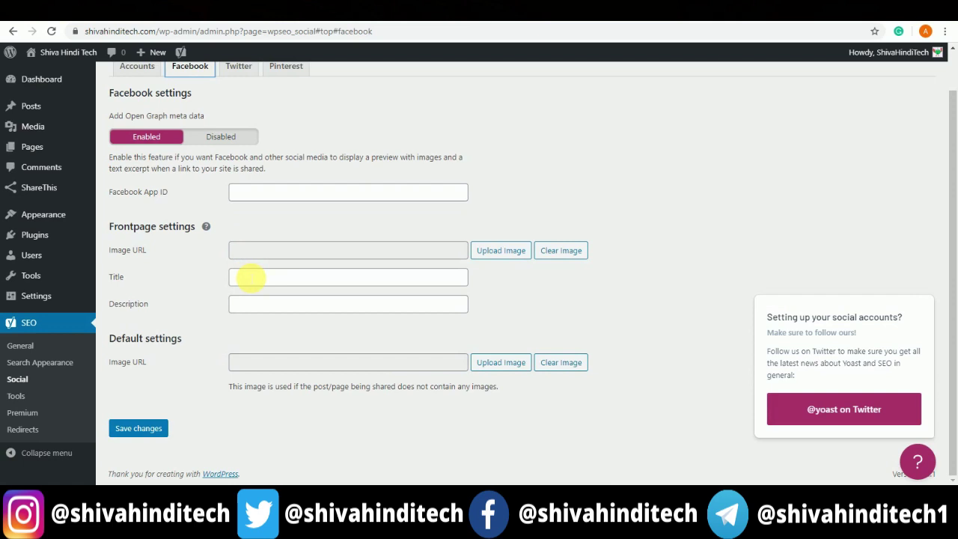
scroll(245, 247, "up", 1)
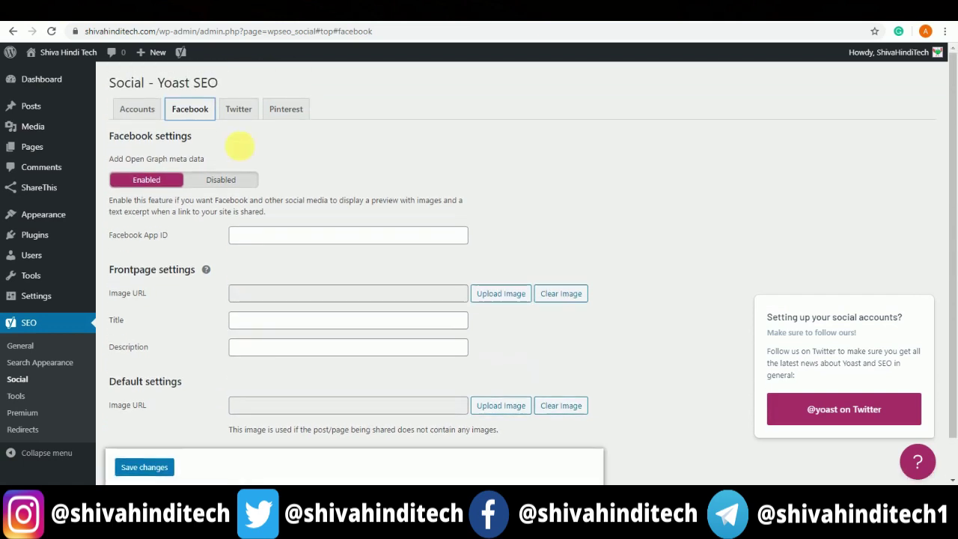
left_click(242, 111)
left_click(288, 110)
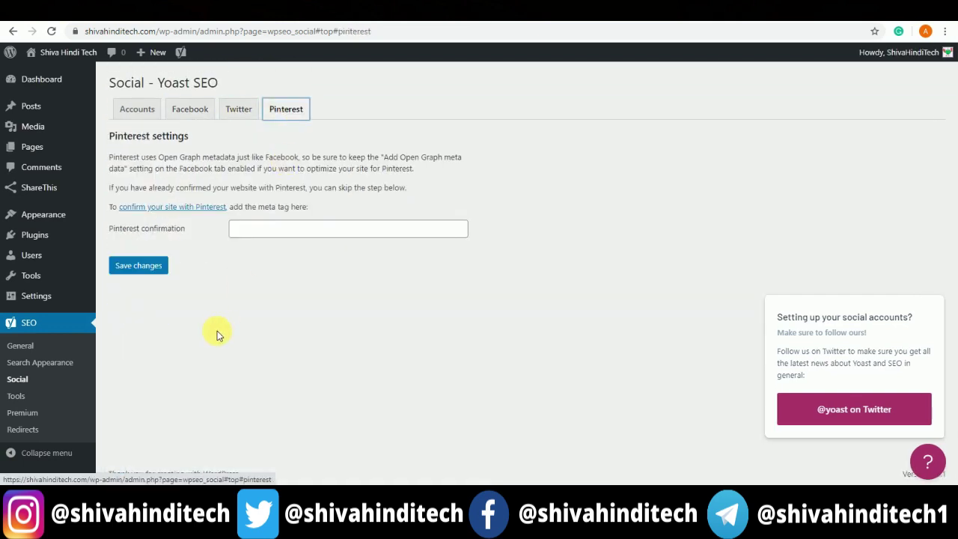
Step: Review the built-in tools on the Yoast SEO Tools page and the extensions offered on the Premium page
left_click(18, 393)
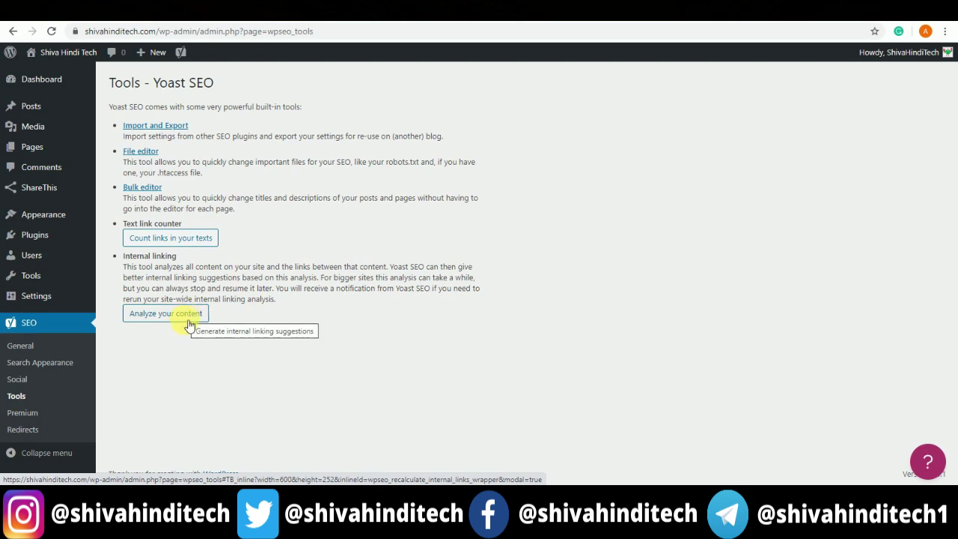
left_click(30, 414)
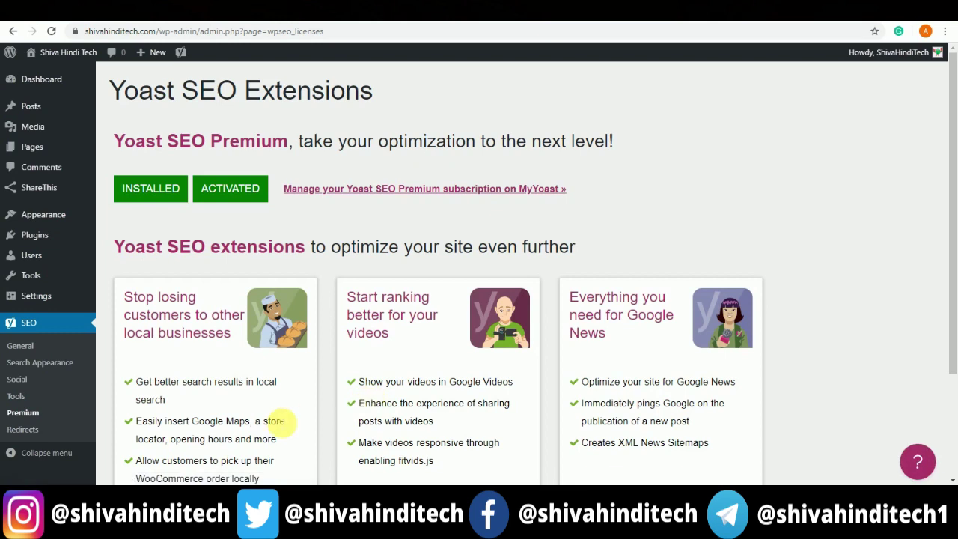
scroll(279, 423, "down", 1)
left_click_drag(146, 107, 611, 122)
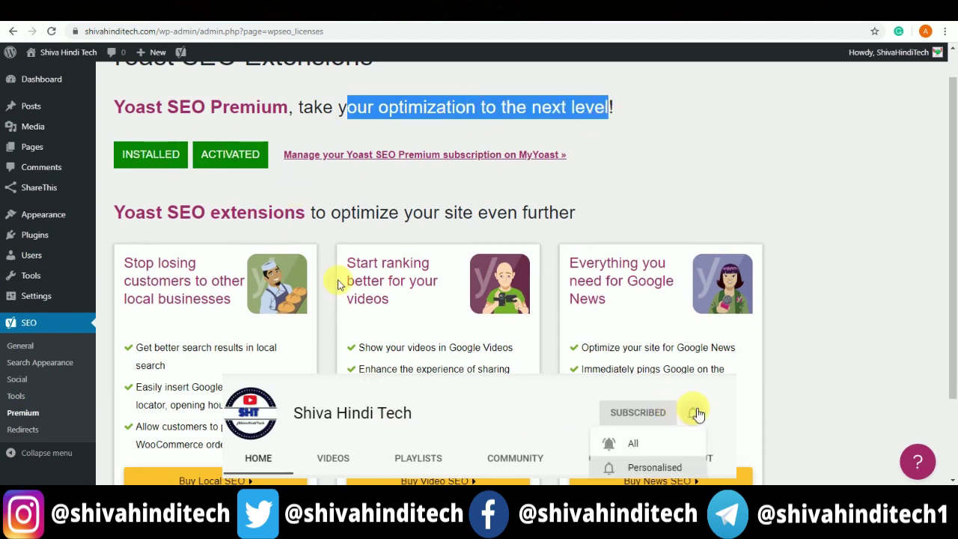
scroll(336, 278, "down", 2)
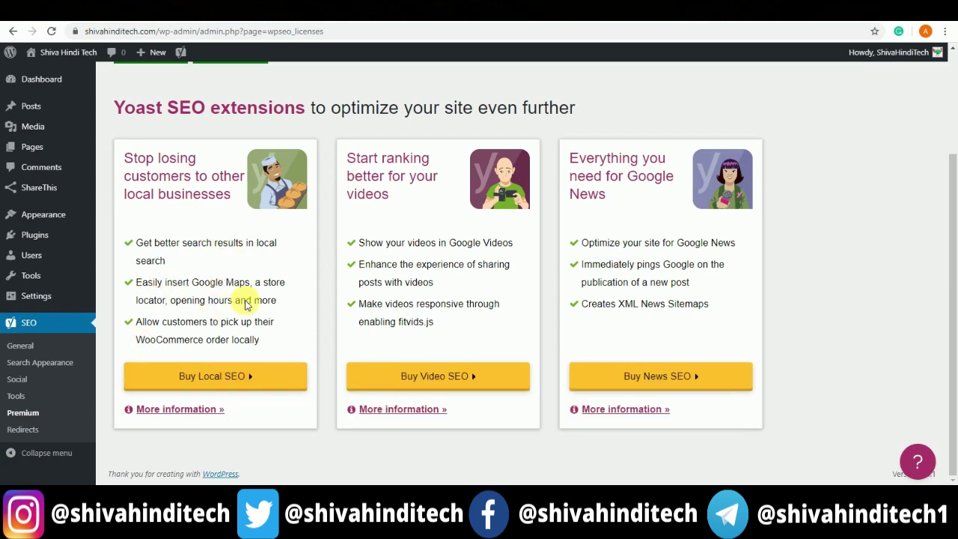
left_click_drag(136, 159, 232, 216)
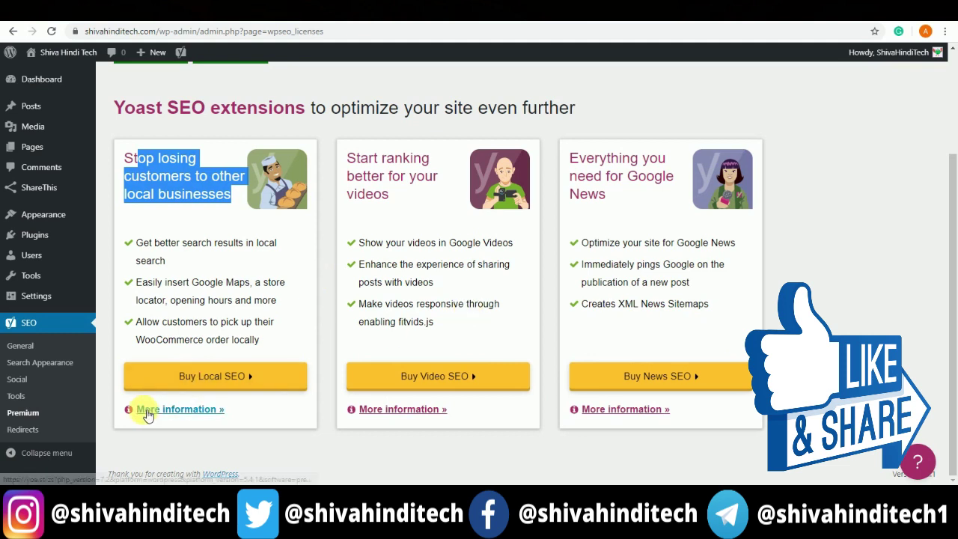
scroll(258, 233, "up", 1)
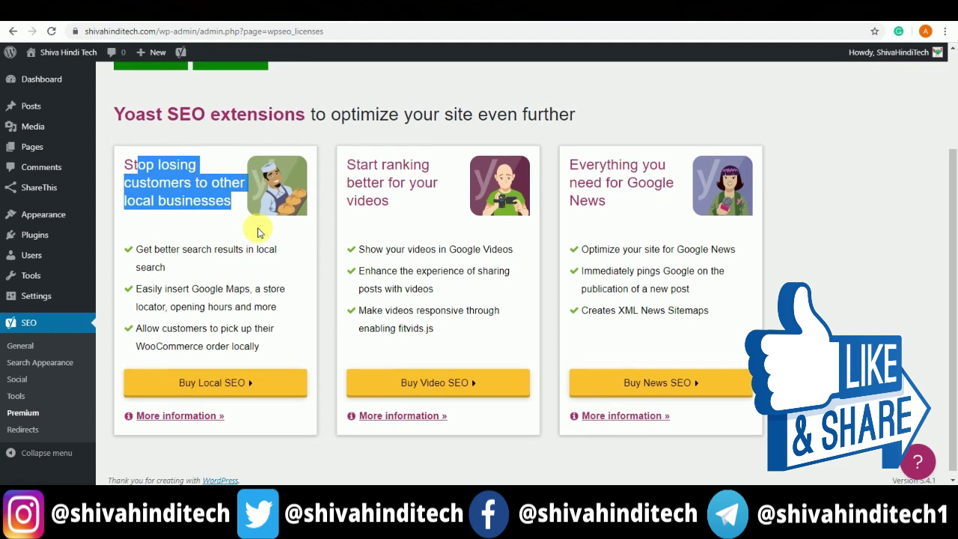
scroll(257, 232, "up", 2)
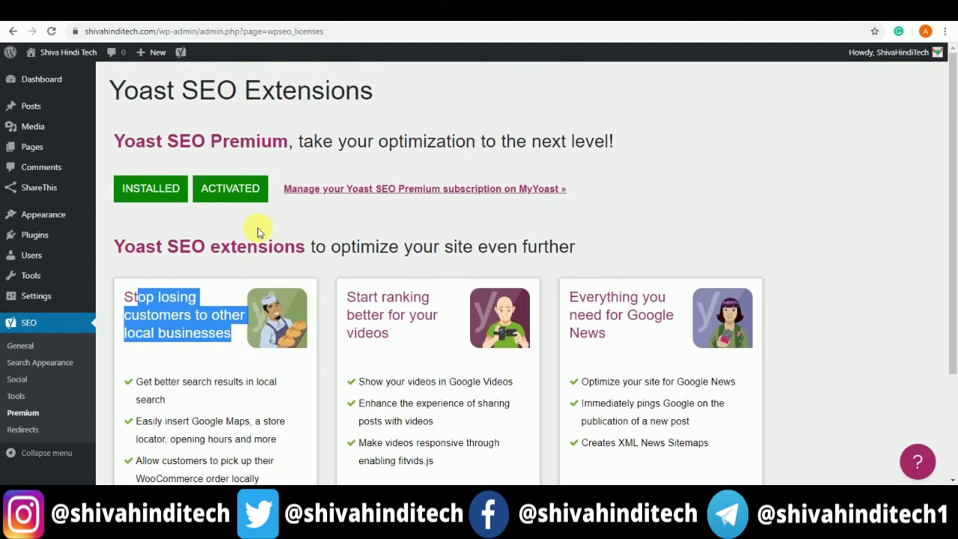
scroll(257, 229, "down", 2)
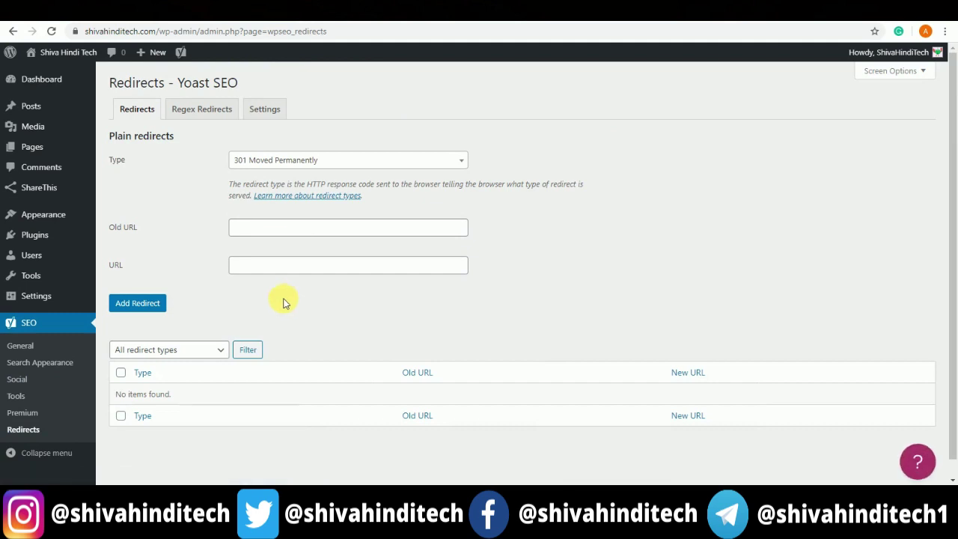
Step: Review the Regex Redirects options and the redirect method setting in the Yoast SEO Redirects section
left_click(195, 111)
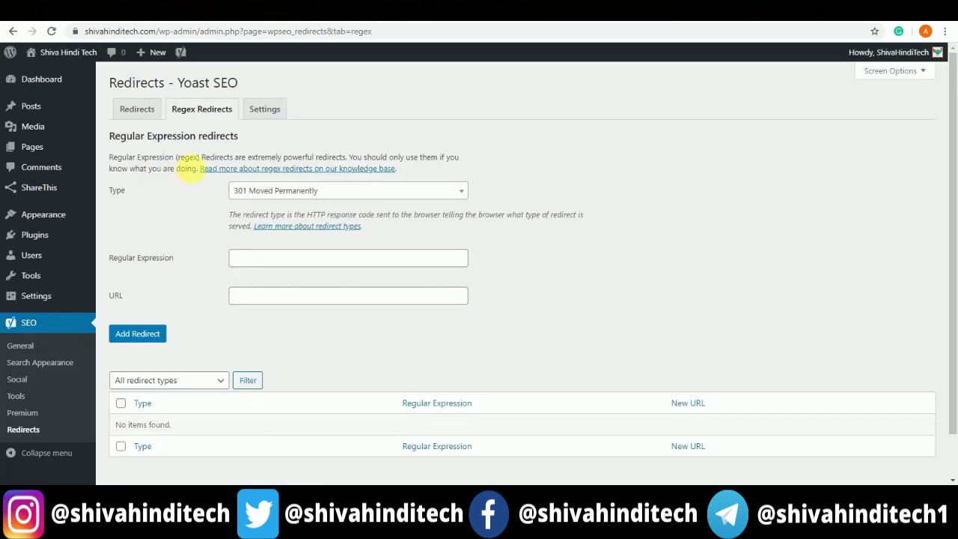
left_click(276, 110)
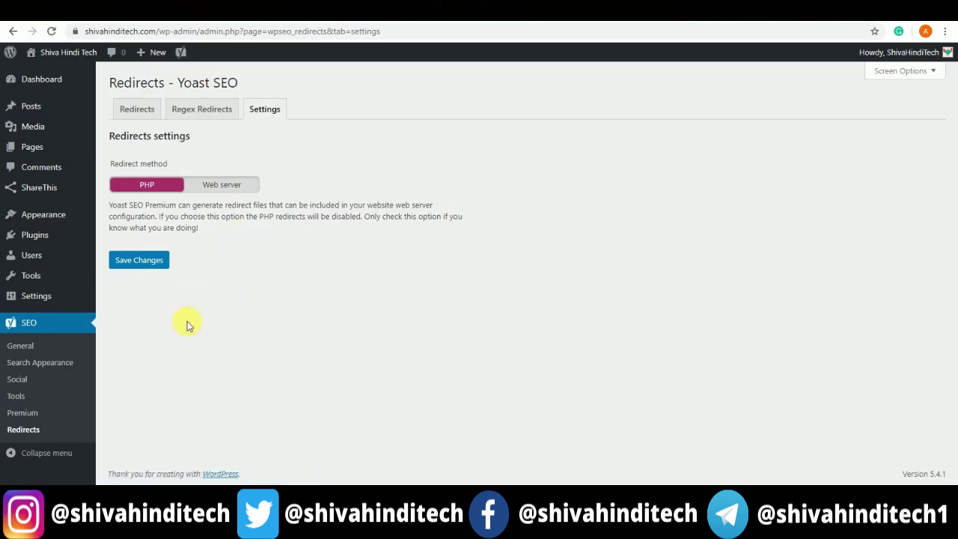
Step: Recheck the Features switches in the General settings and the title separator and homepage options in Search Appearance
left_click(35, 350)
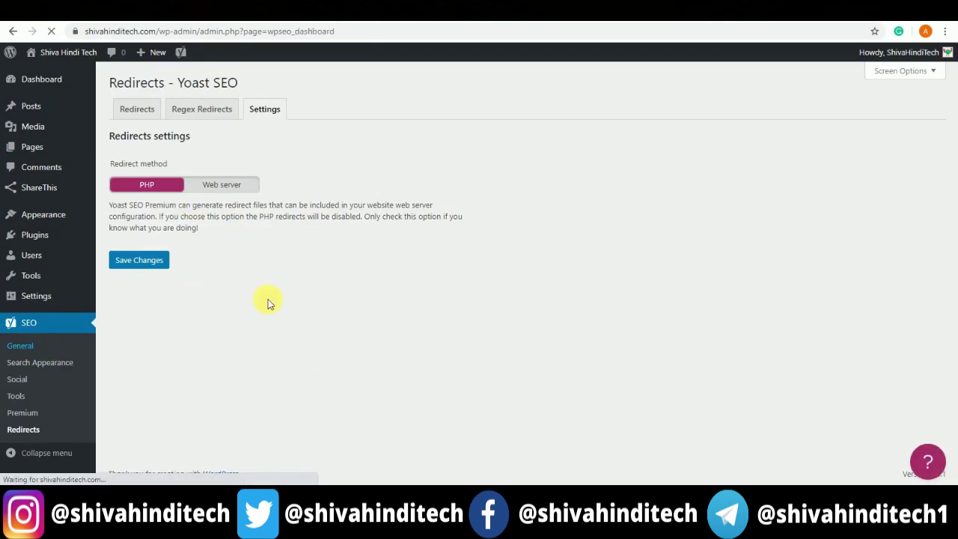
left_click(193, 110)
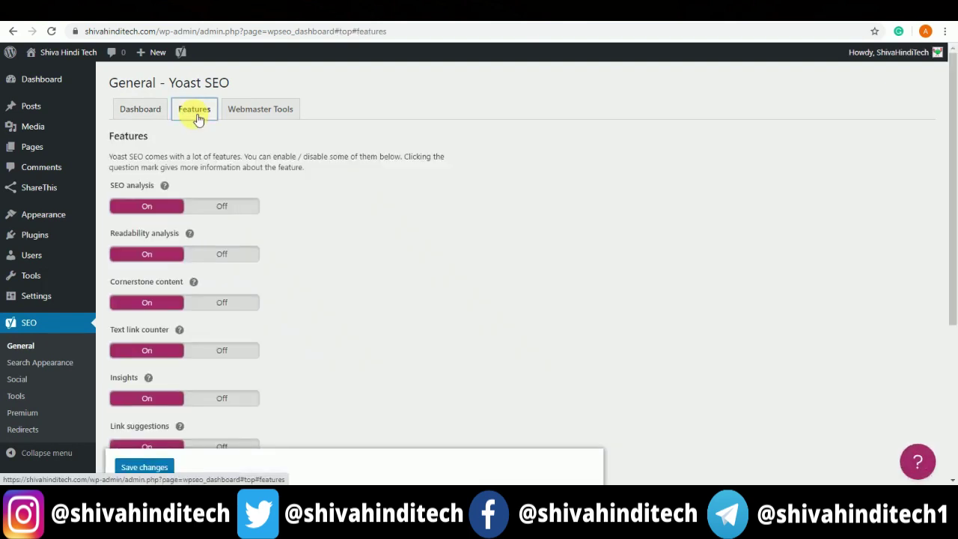
scroll(207, 309, "down", 3)
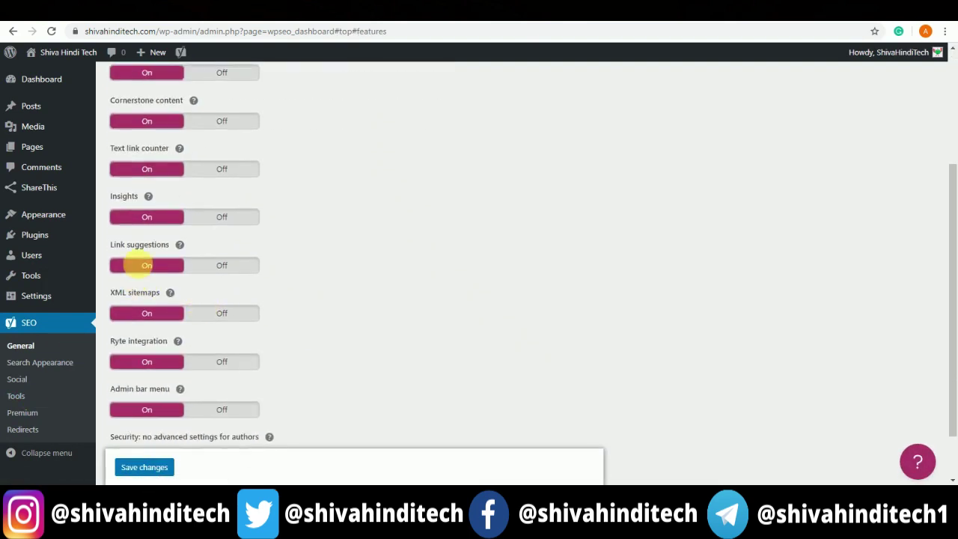
left_click(26, 365)
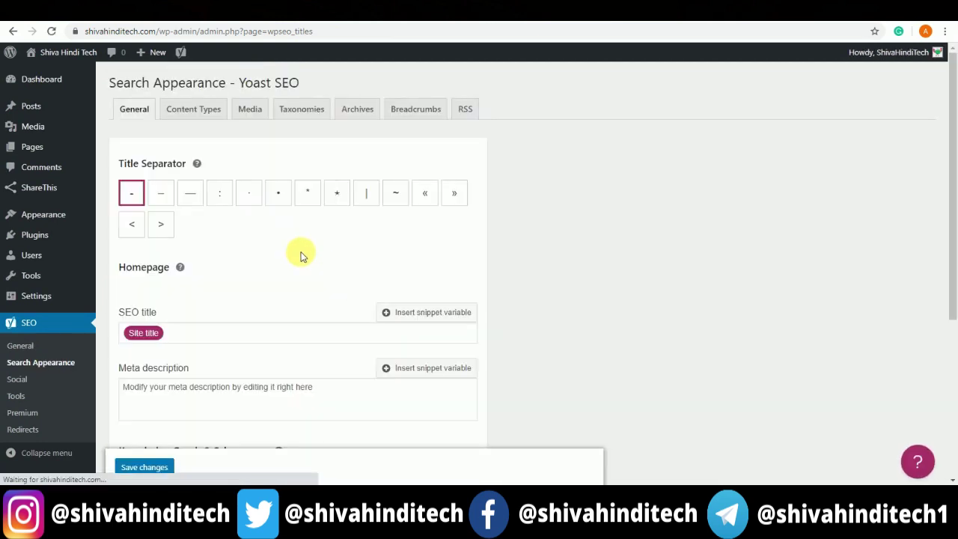
scroll(230, 232, "down", 2)
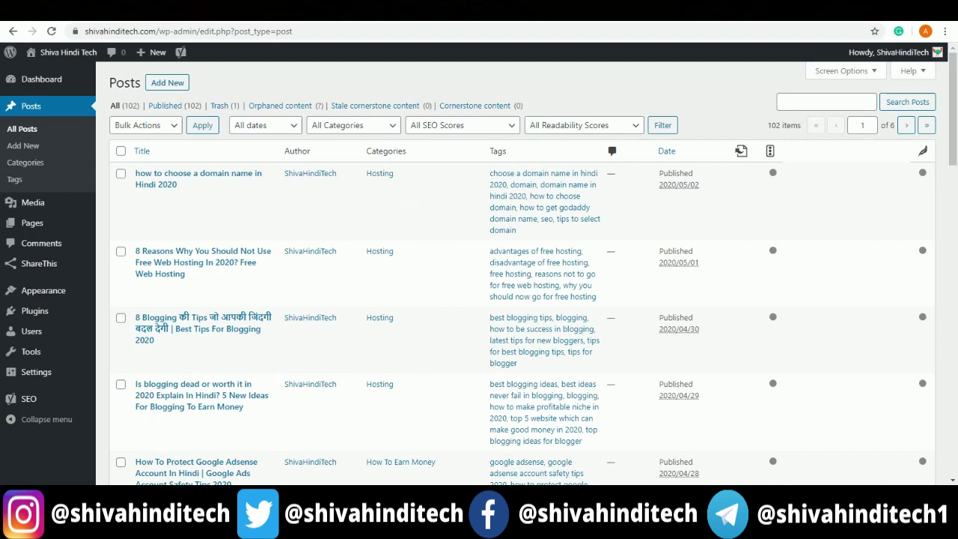
left_click(812, 530)
left_click(811, 530)
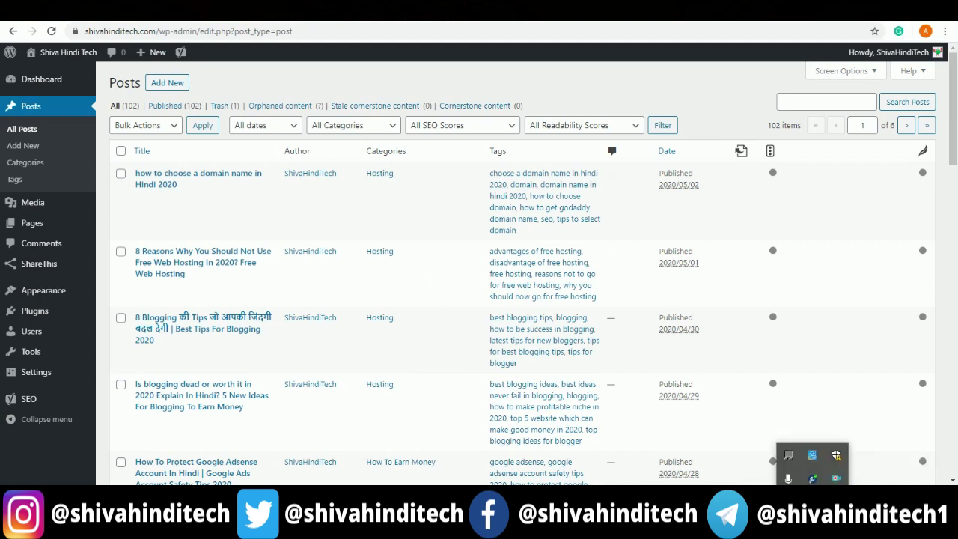